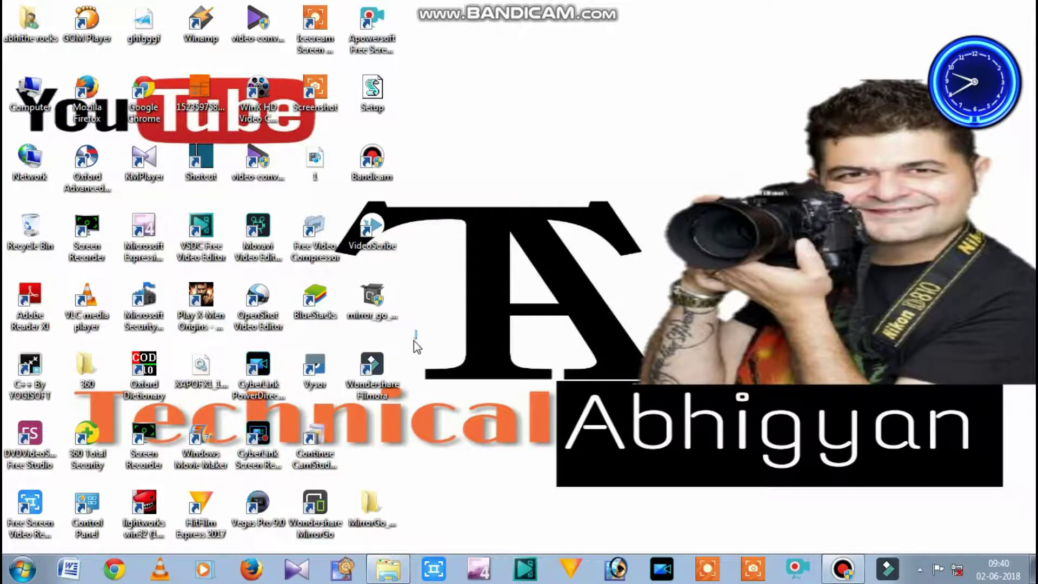
pyautogui.moveTo(414, 342); pyautogui.dragTo(339, 427)
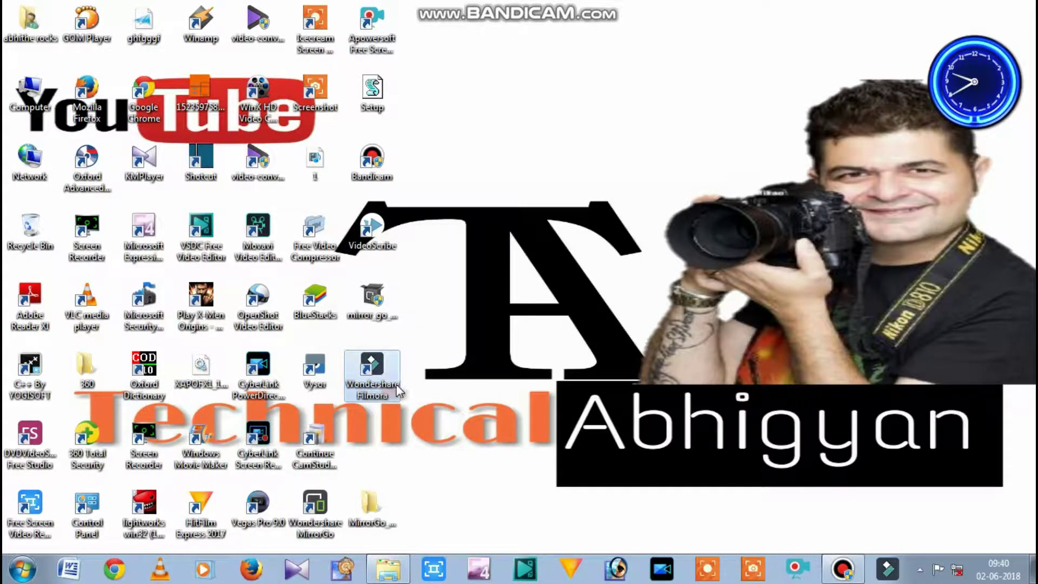
pyautogui.click(436, 354)
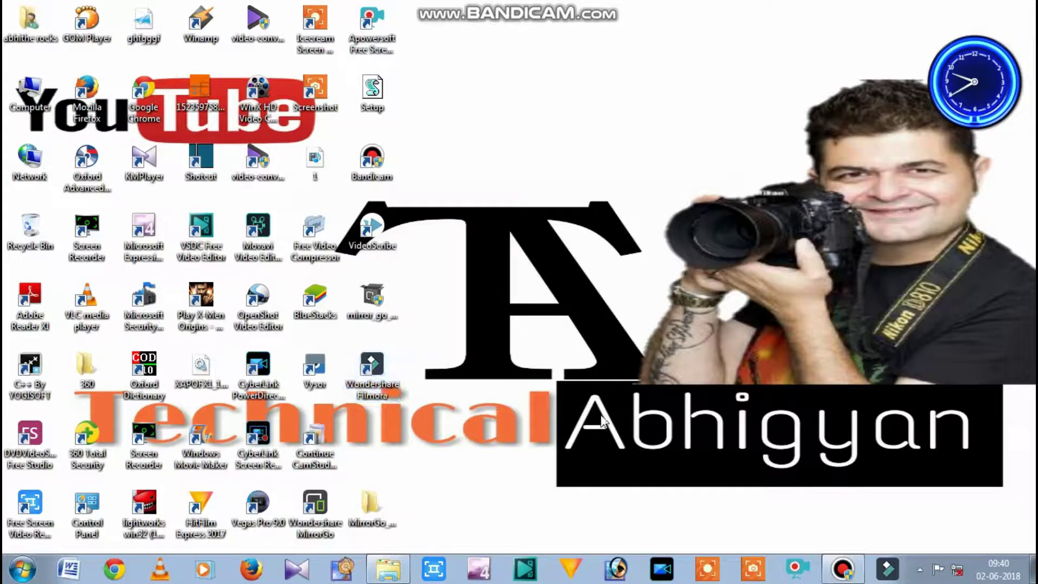
# Step: Launch Filmora and start a new 16:9 widescreen movie in Full Feature Mode
pyautogui.click(889, 570)
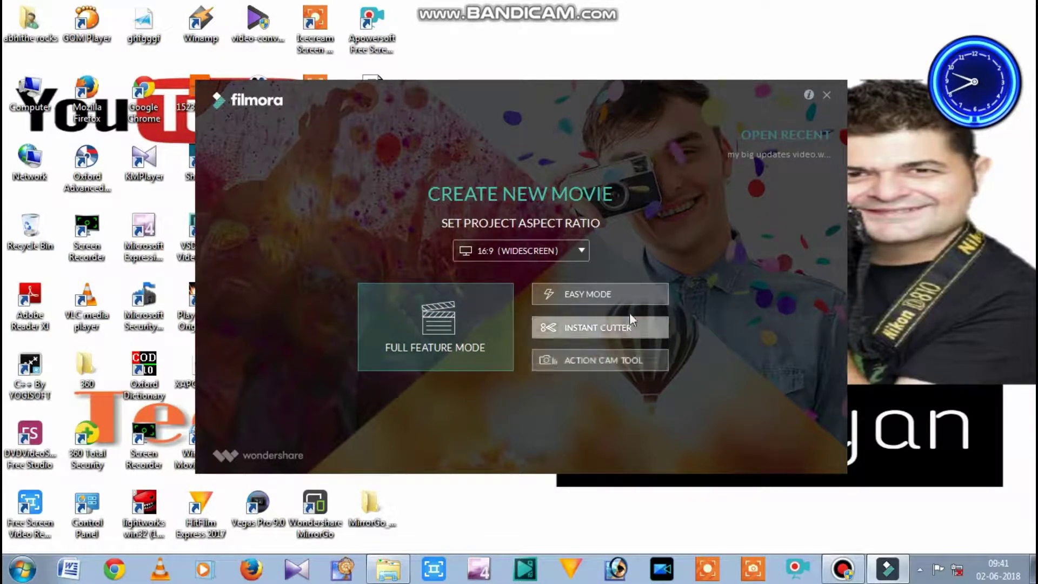
pyautogui.click(436, 325)
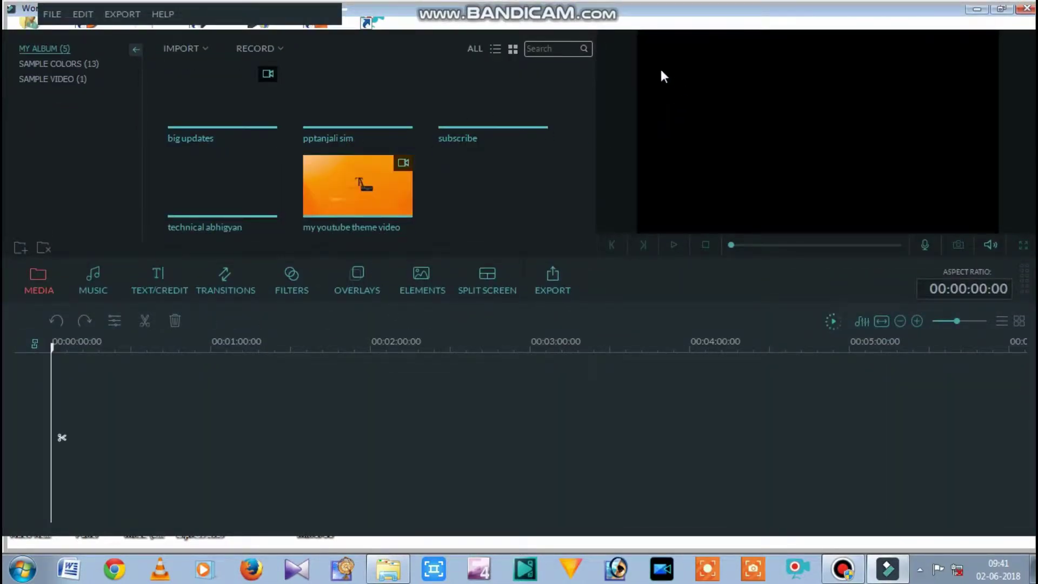
pyautogui.click(519, 317)
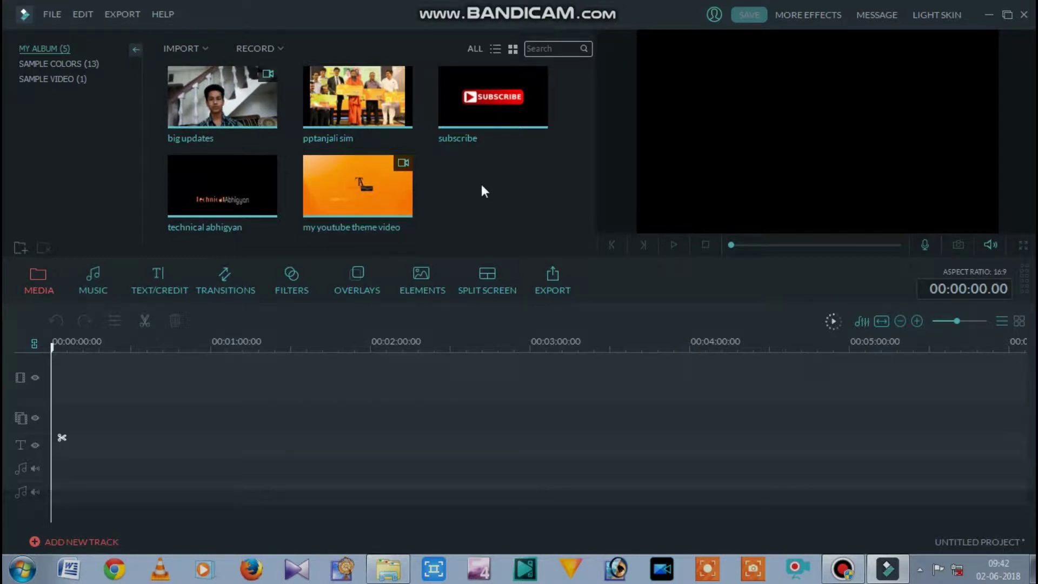
# Step: Place the "my youtube theme video" clip at the start of the video track and delete it again
pyautogui.moveTo(340, 211)
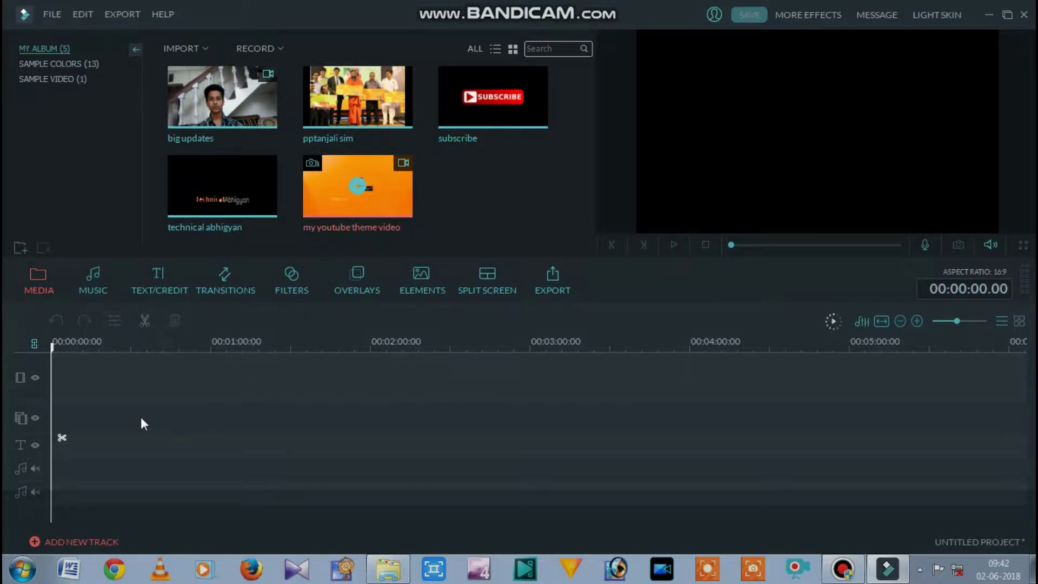
pyautogui.moveTo(141, 424); pyautogui.dragTo(89, 360)
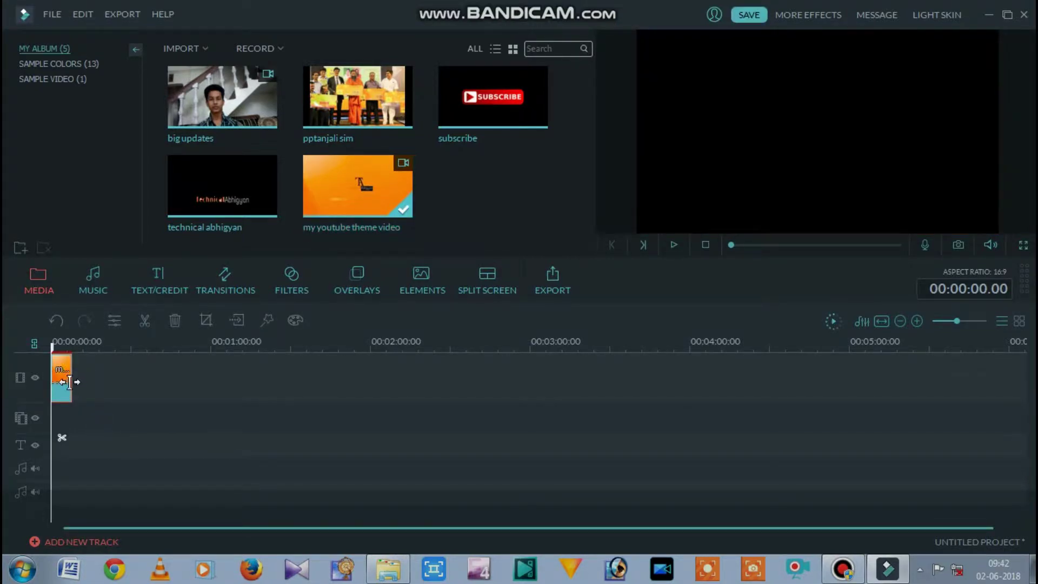
pyautogui.rightClick(67, 379)
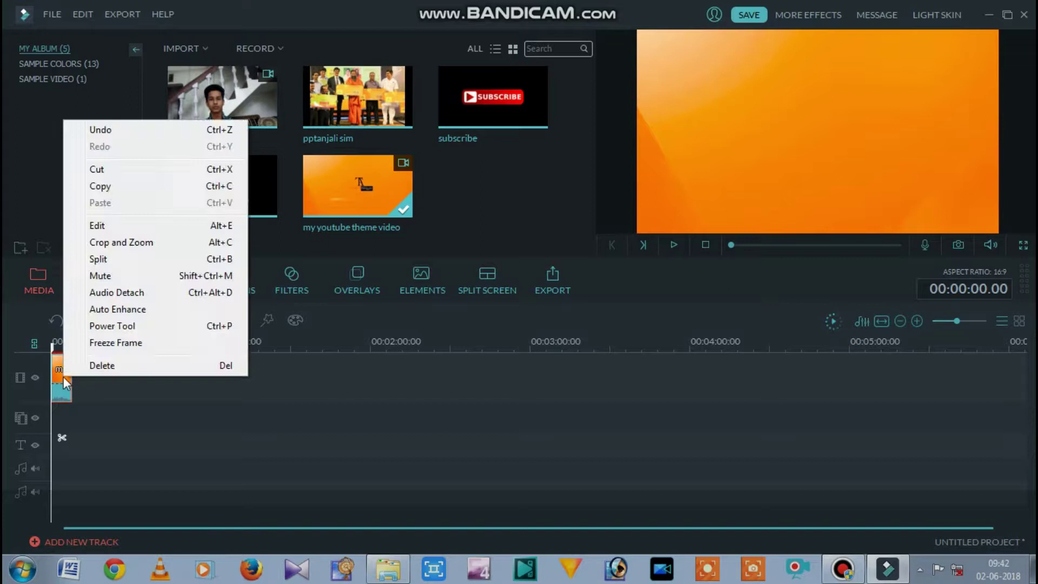
pyautogui.click(93, 364)
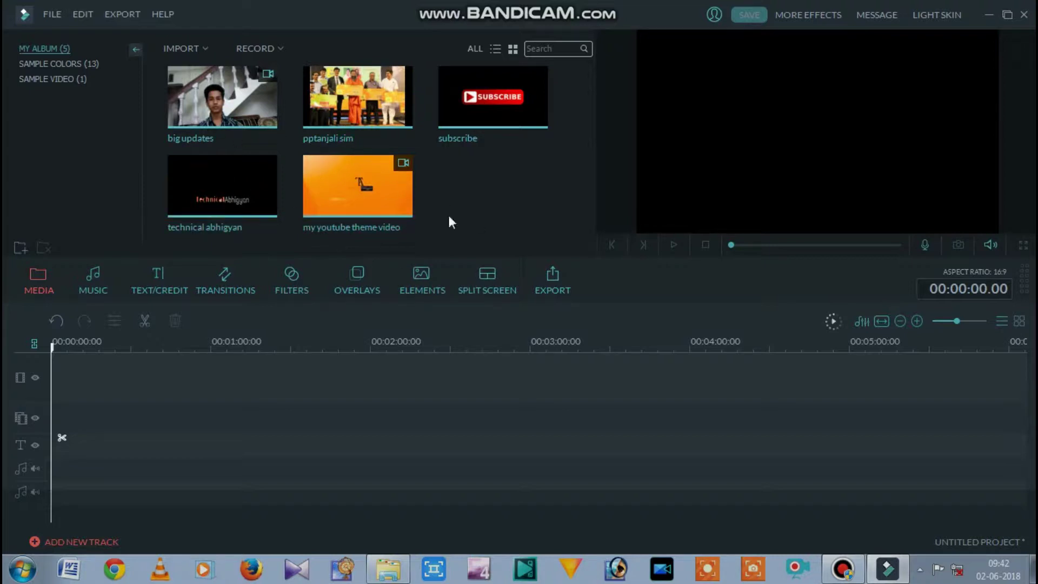
# Step: Look through the sample colors in the media library
pyautogui.click(47, 63)
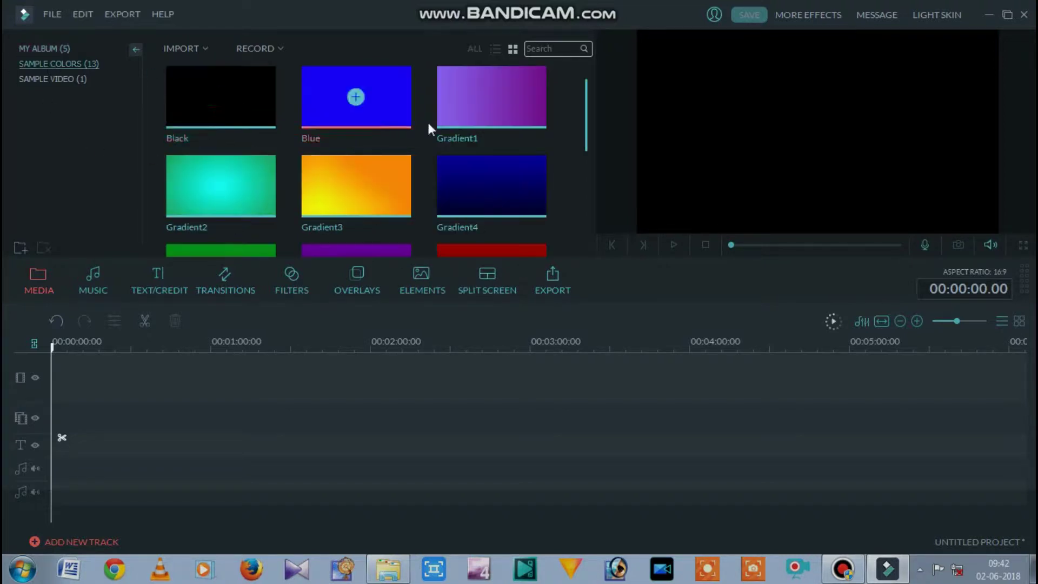
pyautogui.moveTo(585, 118); pyautogui.dragTo(588, 86)
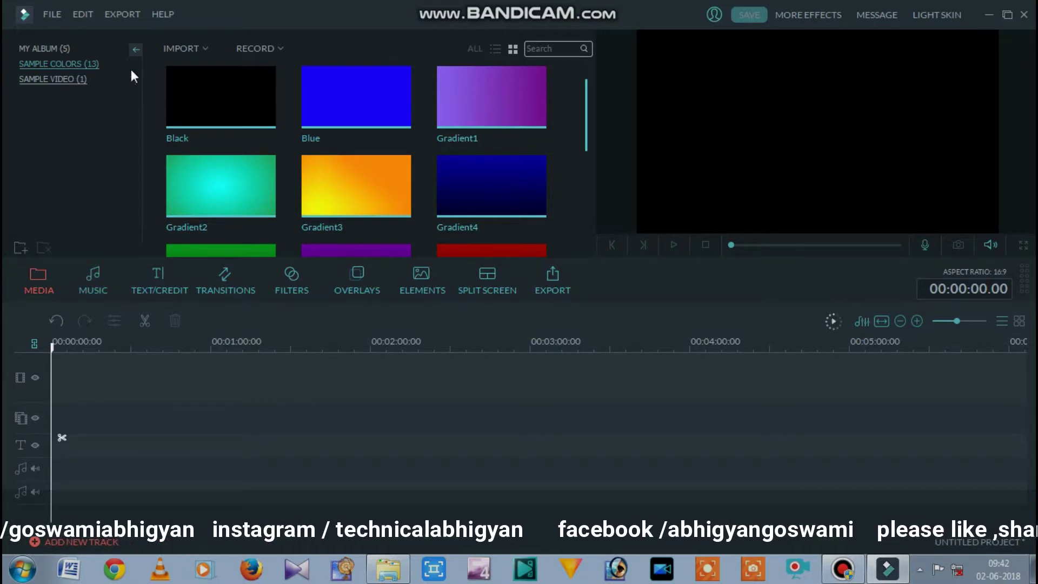
# Step: Play the Countdown3 sample video on the timeline, and delete the clip before returning to My Album
pyautogui.click(53, 79)
pyautogui.moveTo(212, 89)
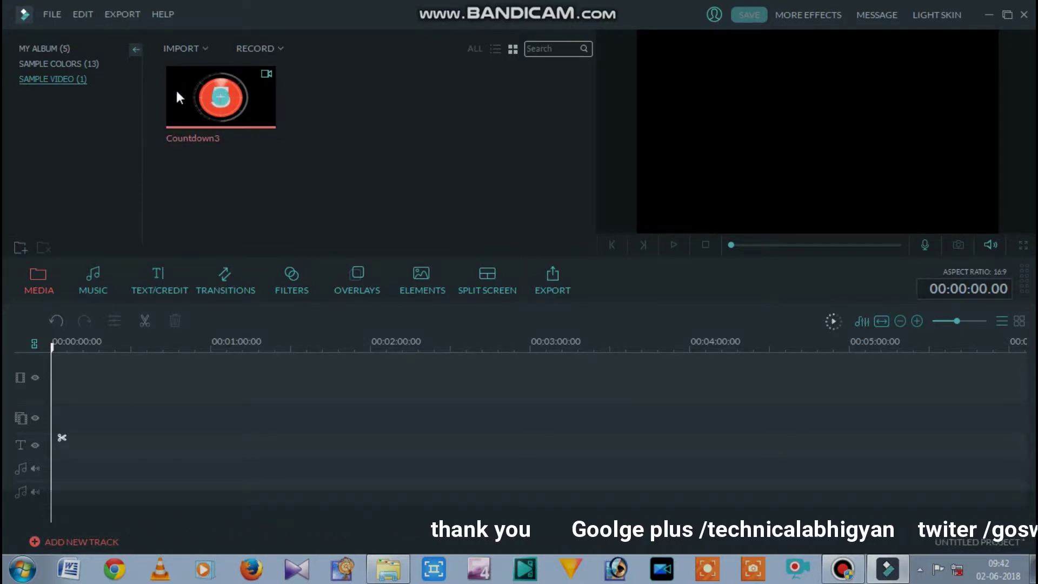
pyautogui.click(219, 90)
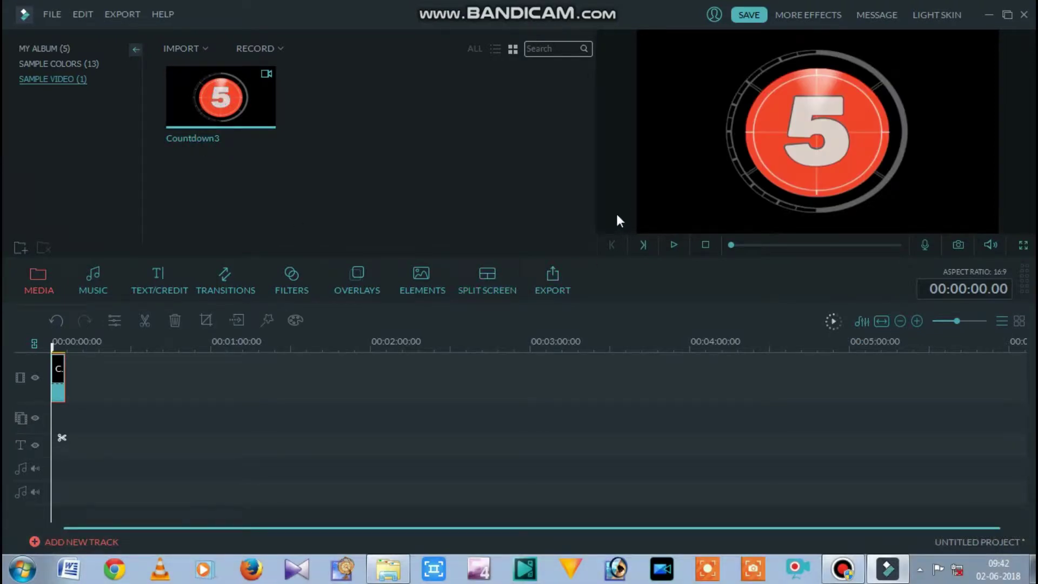
pyautogui.press('space')
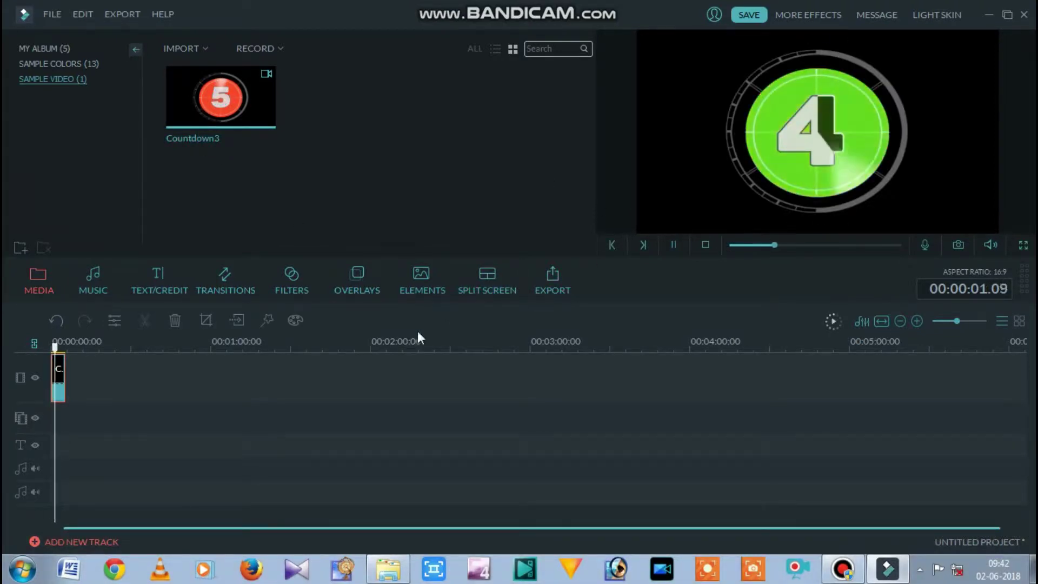
pyautogui.rightClick(55, 375)
pyautogui.click(86, 364)
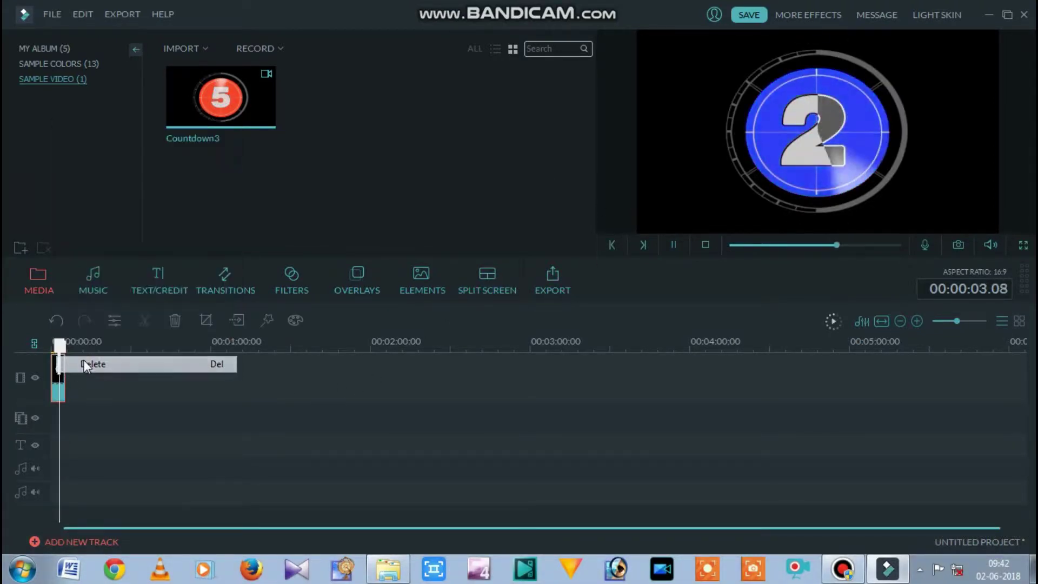
pyautogui.click(39, 49)
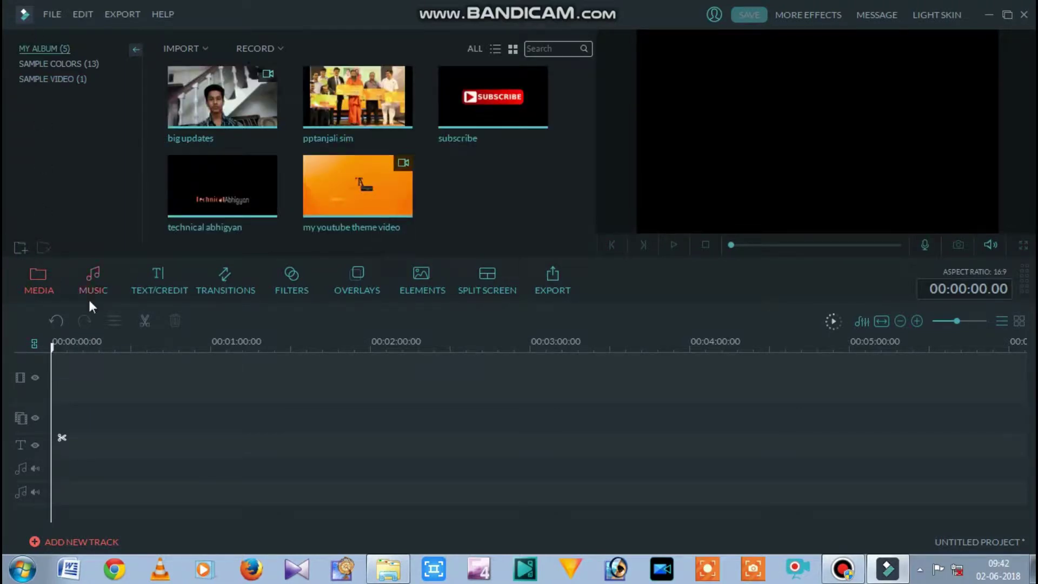
# Step: Browse the music library, including the Young & Bright, Tender & Sentimental and Sound Effect categories
pyautogui.click(87, 277)
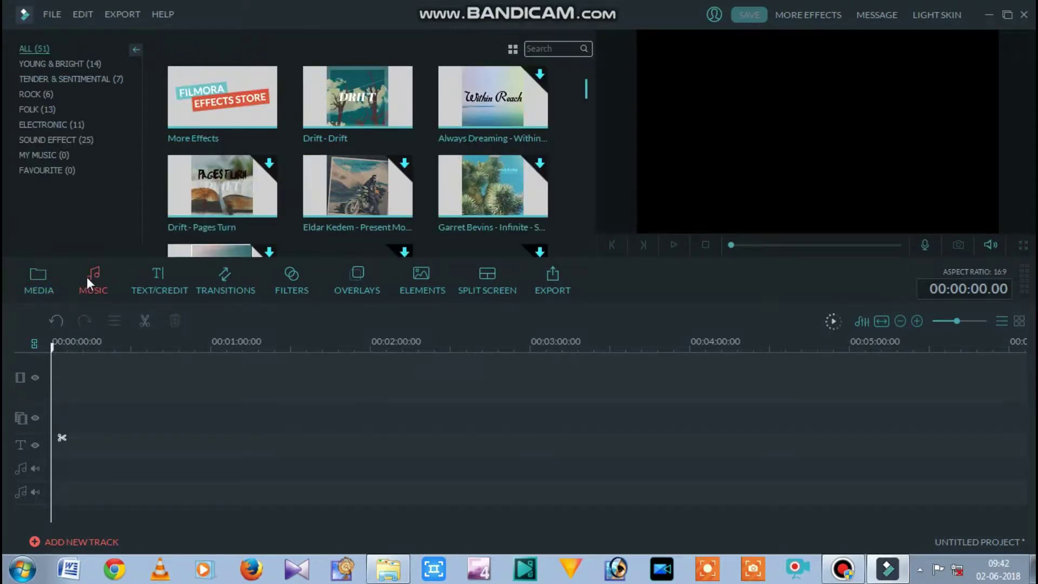
pyautogui.scroll(-1, 587, 93)
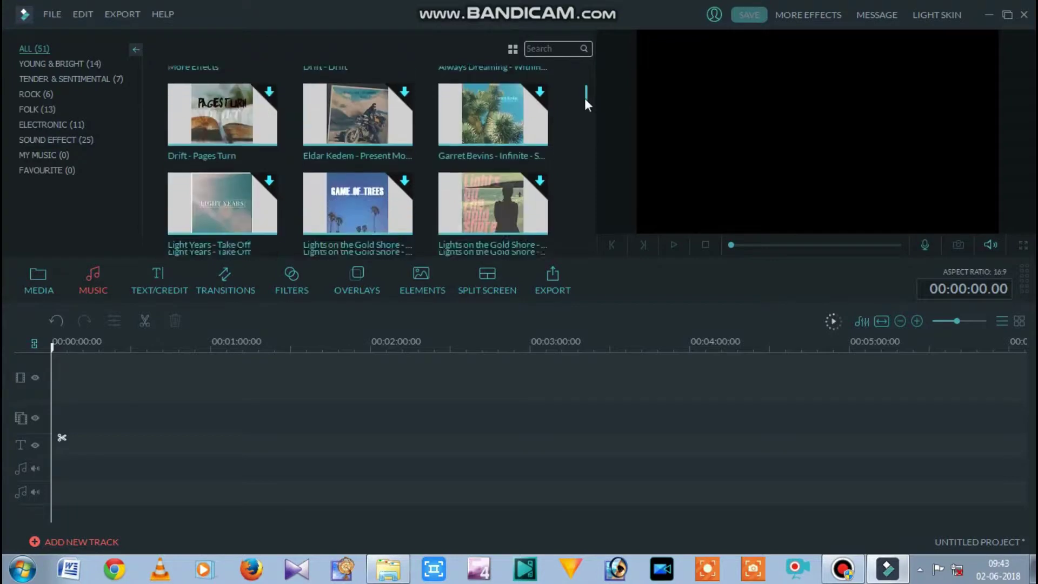
pyautogui.scroll(1, 586, 84)
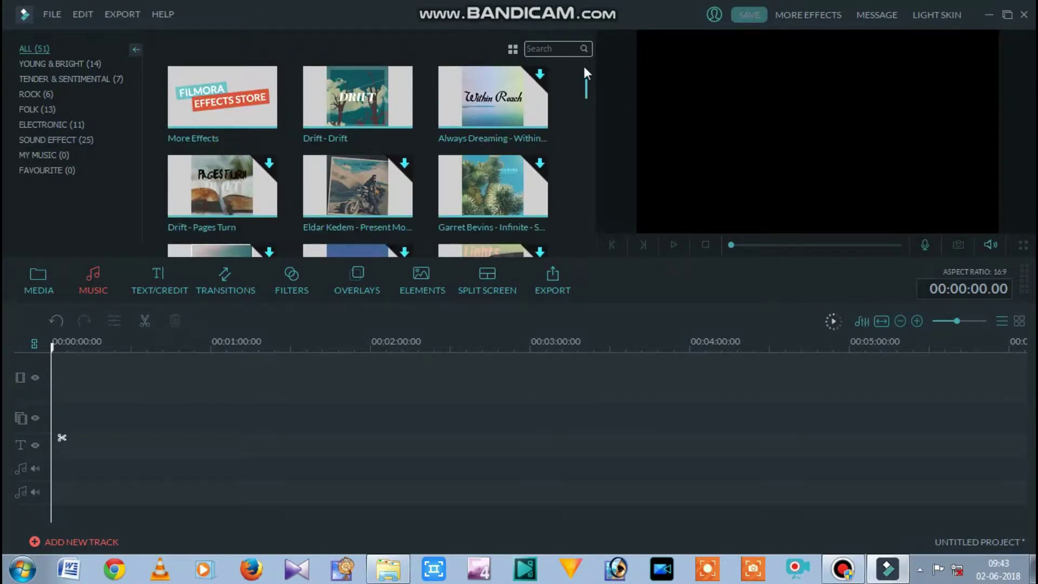
pyautogui.scroll(-1, 585, 83)
pyautogui.scroll(1, 585, 89)
pyautogui.moveTo(586, 84); pyautogui.dragTo(591, 57)
pyautogui.click(54, 63)
pyautogui.click(53, 77)
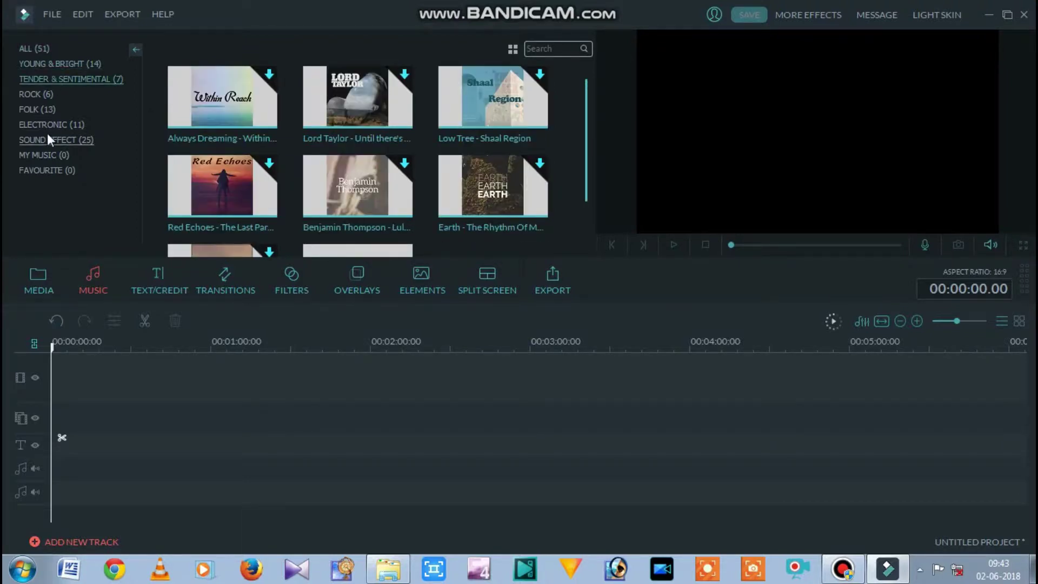
pyautogui.click(47, 137)
pyautogui.click(41, 49)
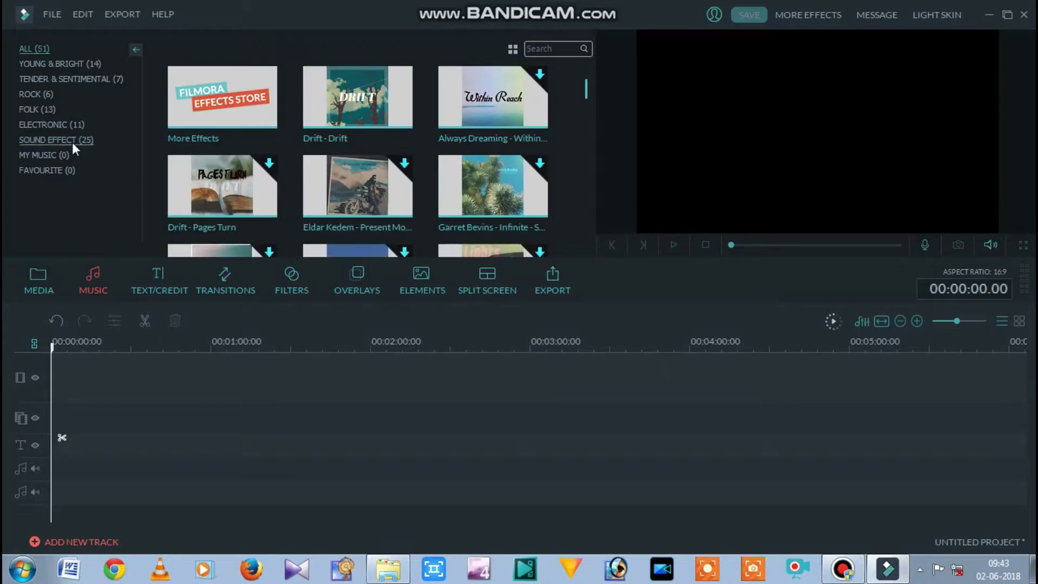
# Step: Preview the Opener 1 and Title 3 templates in the text and credit library
pyautogui.click(157, 279)
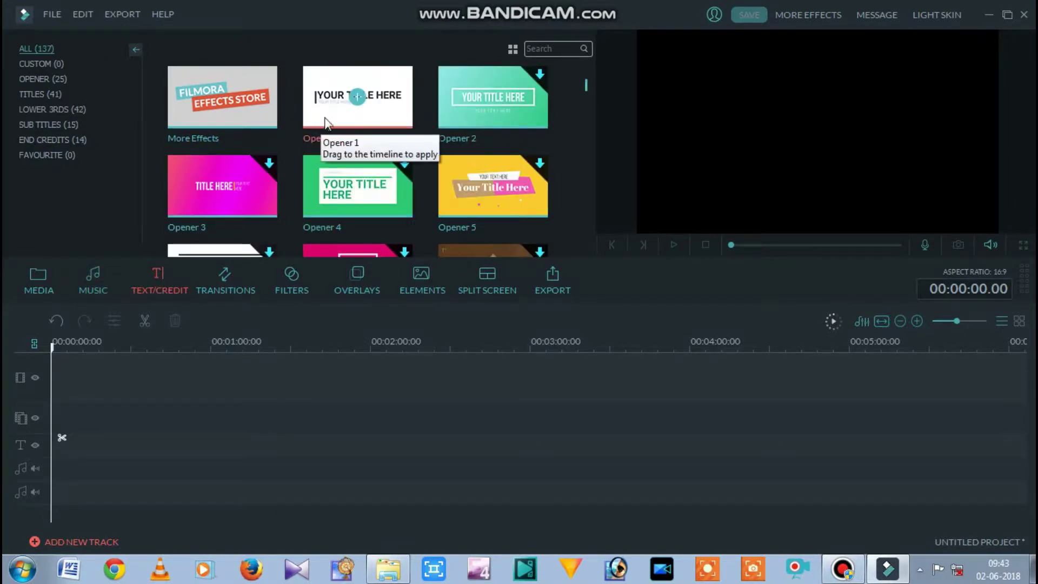
pyautogui.click(346, 121)
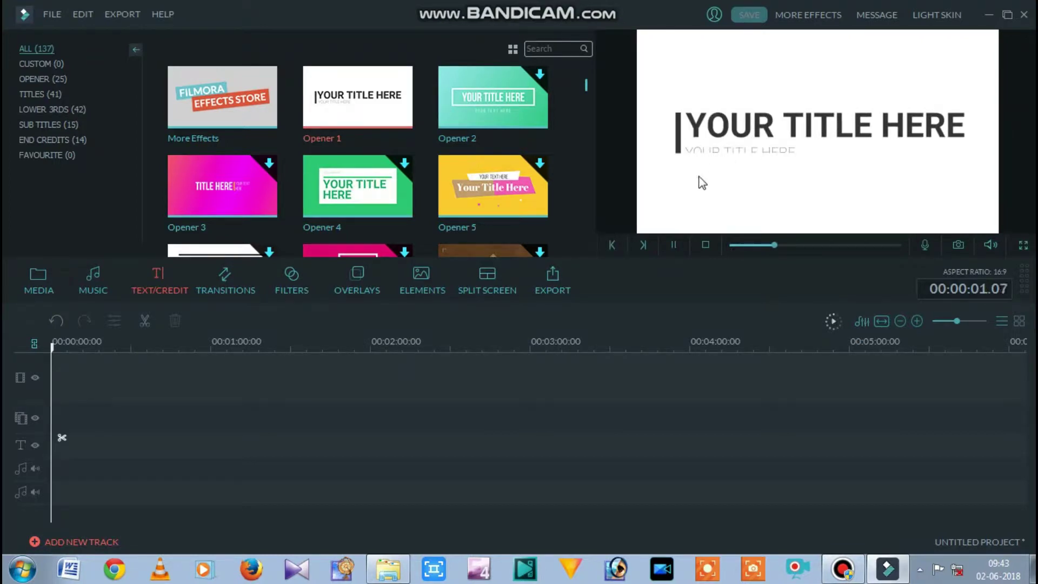
pyautogui.click(43, 94)
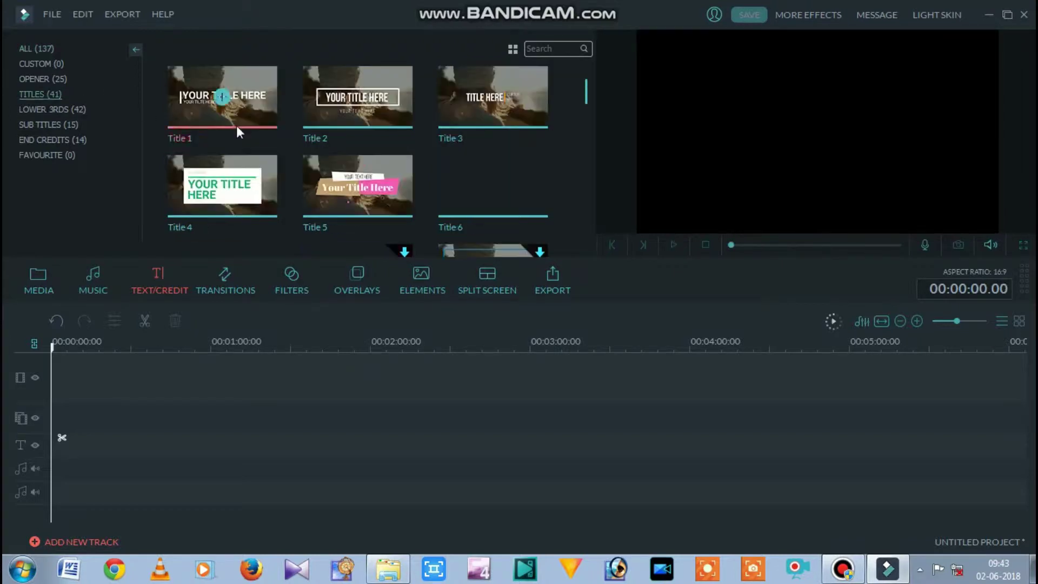
pyautogui.click(469, 108)
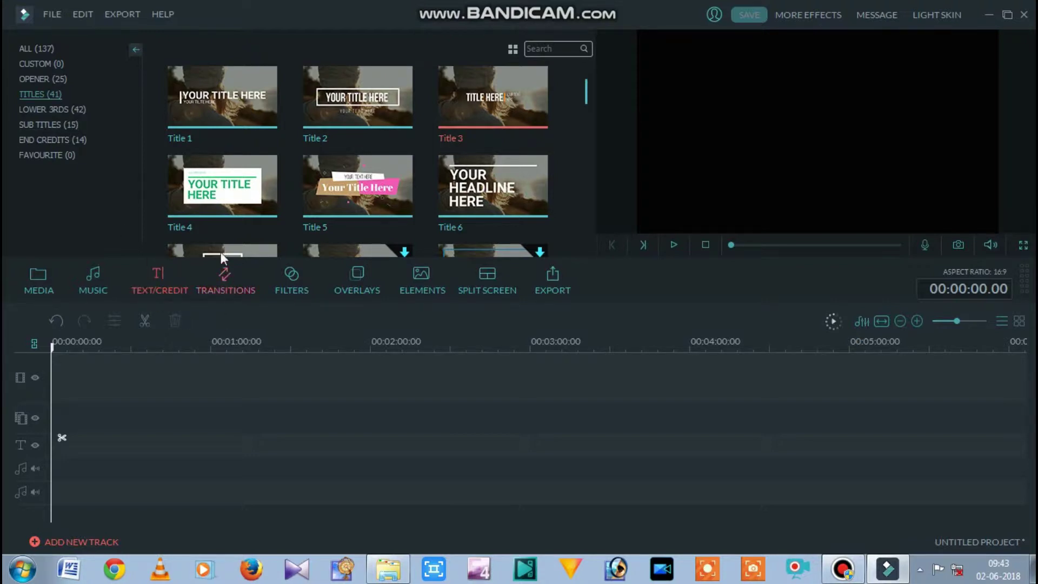
# Step: Browse the Basic, 3D and Ripple & Dissolve transitions and preview the Fade transition
pyautogui.click(227, 284)
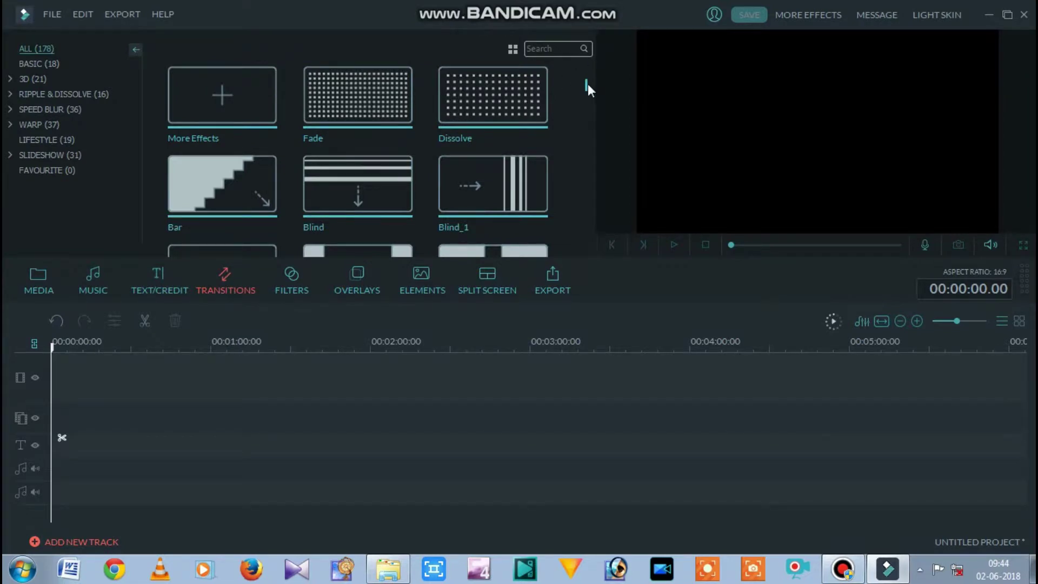
pyautogui.moveTo(588, 83)
pyautogui.mouseDown()
pyautogui.moveTo(588, 200)
pyautogui.moveTo(588, 63)
pyautogui.mouseUp()
pyautogui.click(49, 63)
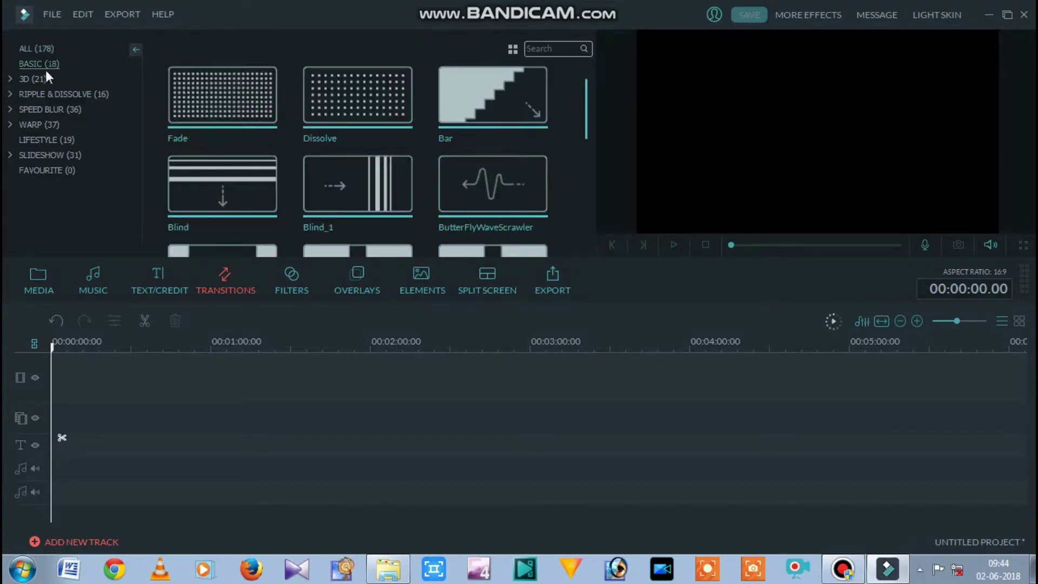
pyautogui.click(39, 79)
pyautogui.click(39, 93)
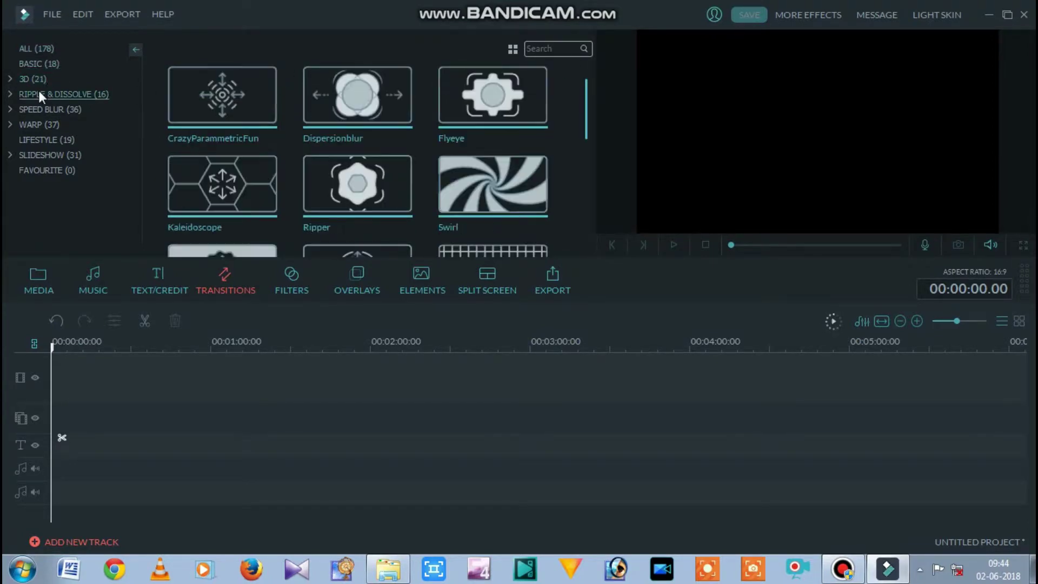
pyautogui.click(43, 53)
pyautogui.click(46, 61)
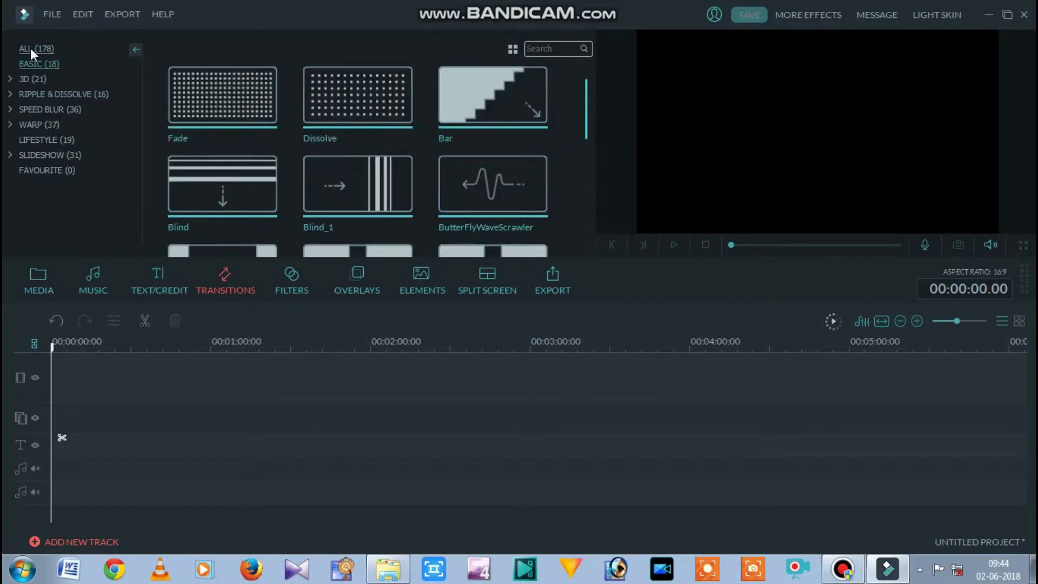
pyautogui.click(32, 48)
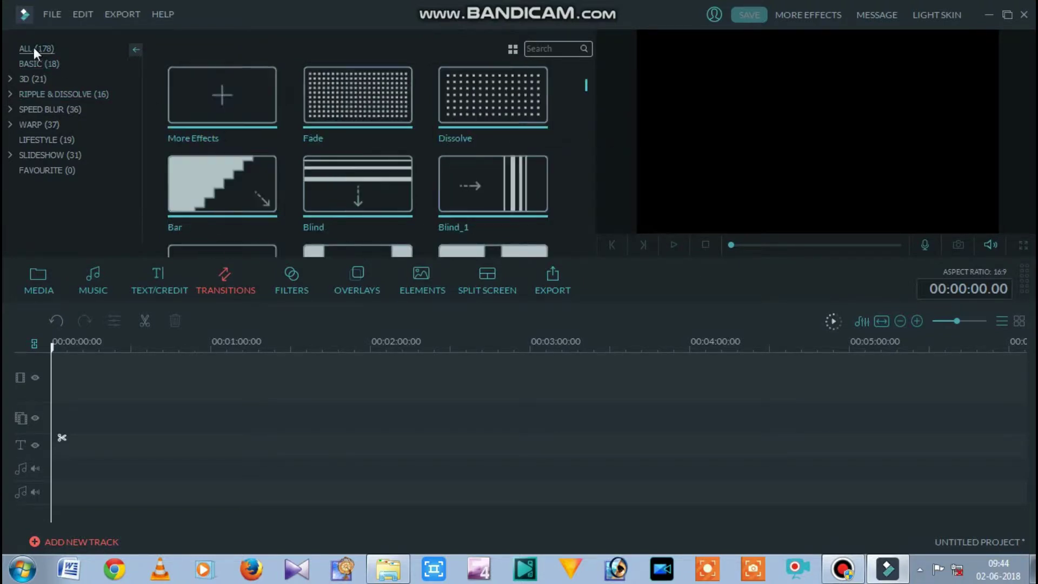
pyautogui.click(52, 65)
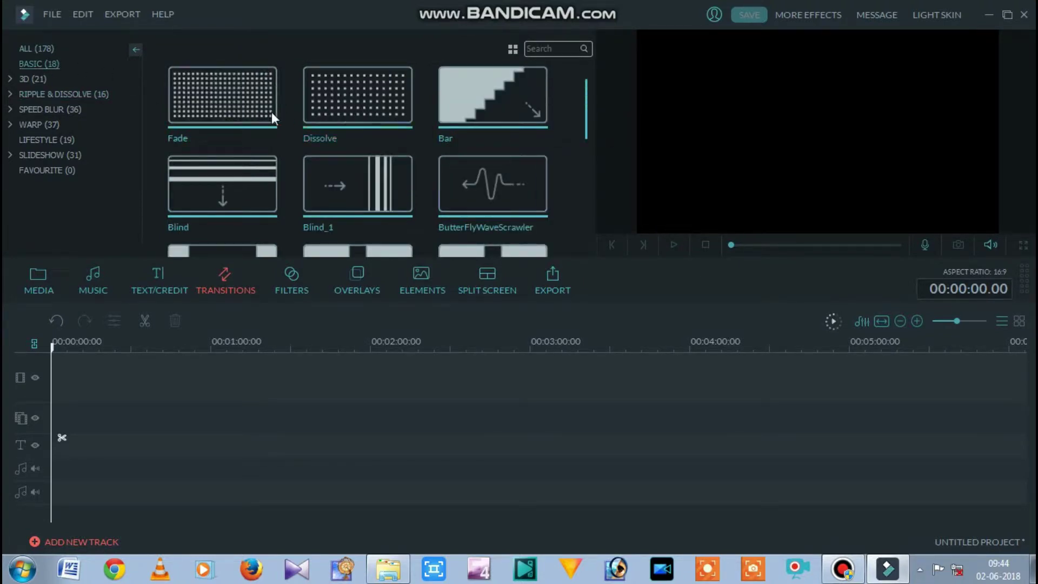
pyautogui.click(60, 49)
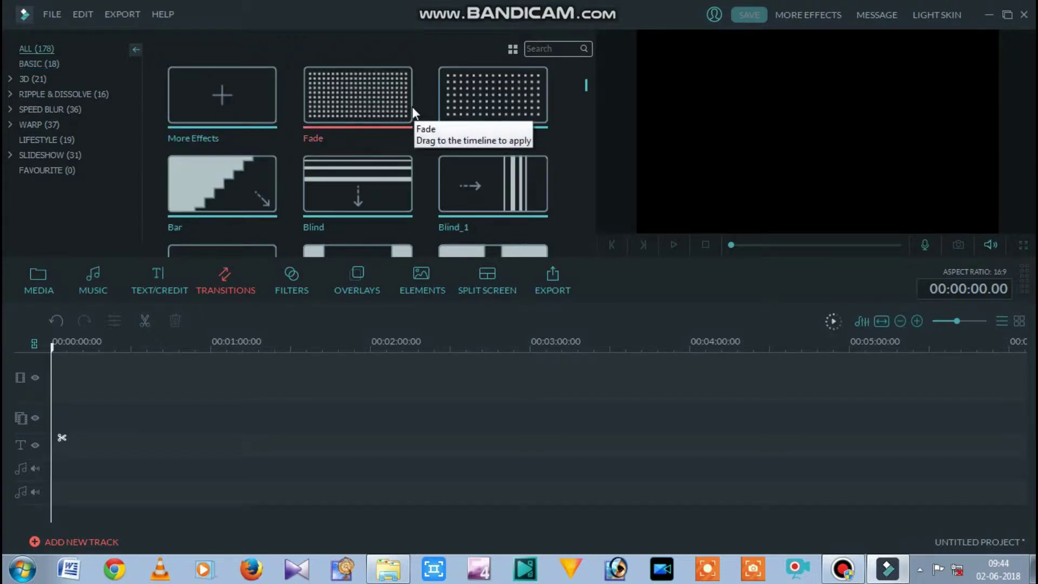
pyautogui.click(412, 107)
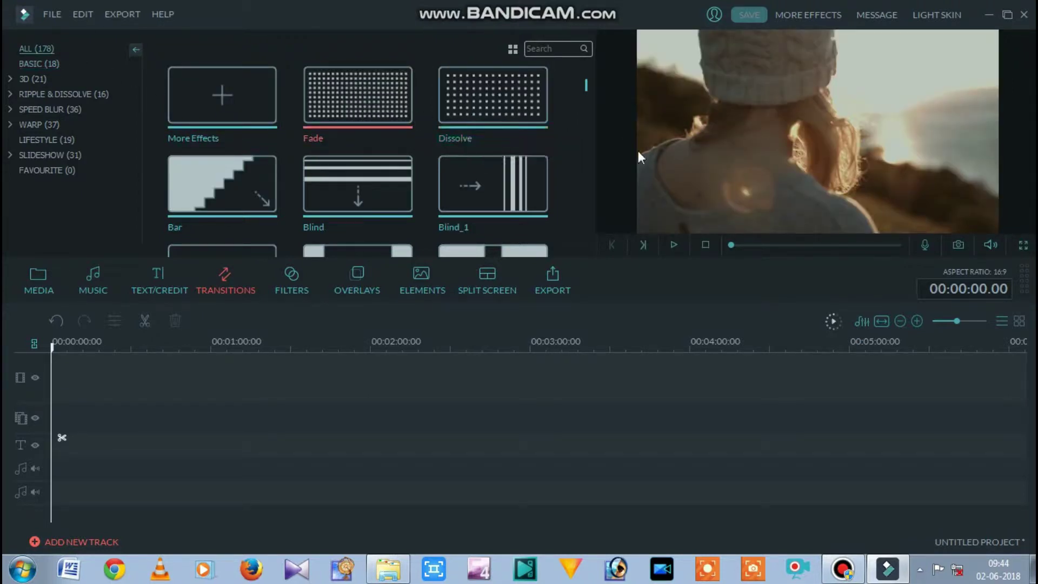
pyautogui.press('space')
# Step: Browse the filter library, including the Distortion and Sepia Tone categories, and preview the Mild filter
pyautogui.click(291, 274)
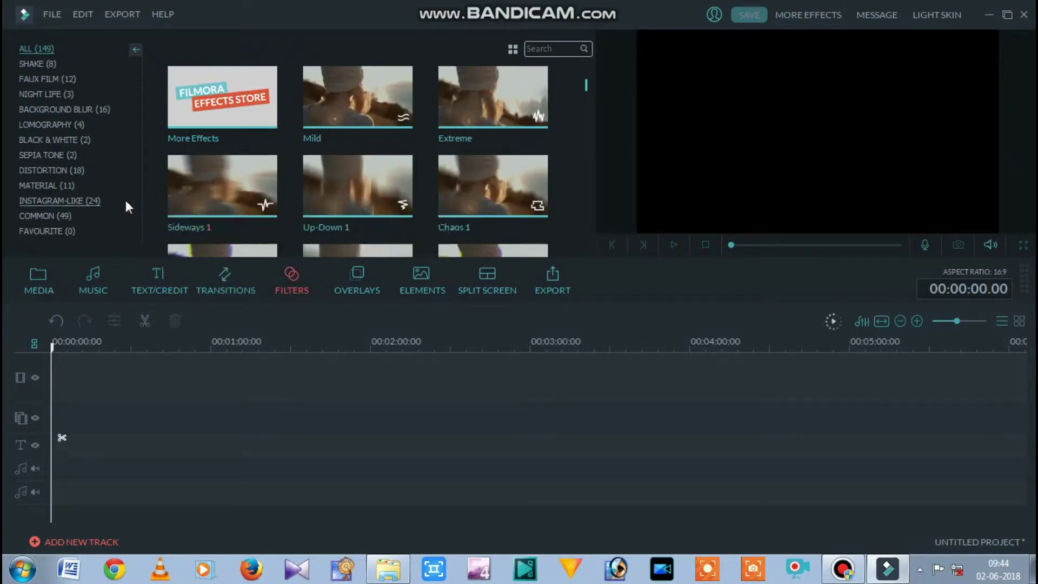
pyautogui.click(59, 170)
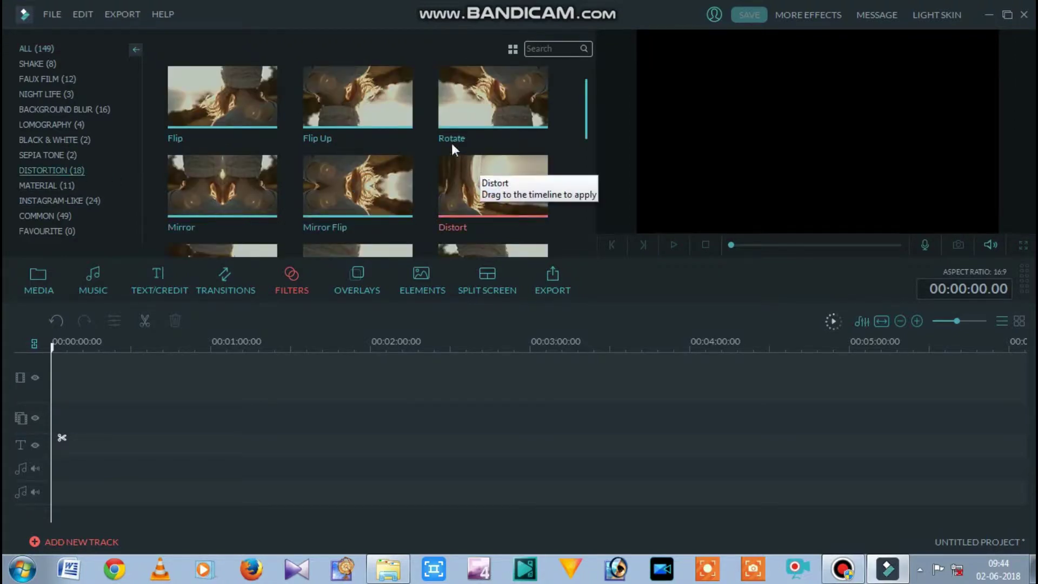
pyautogui.click(62, 155)
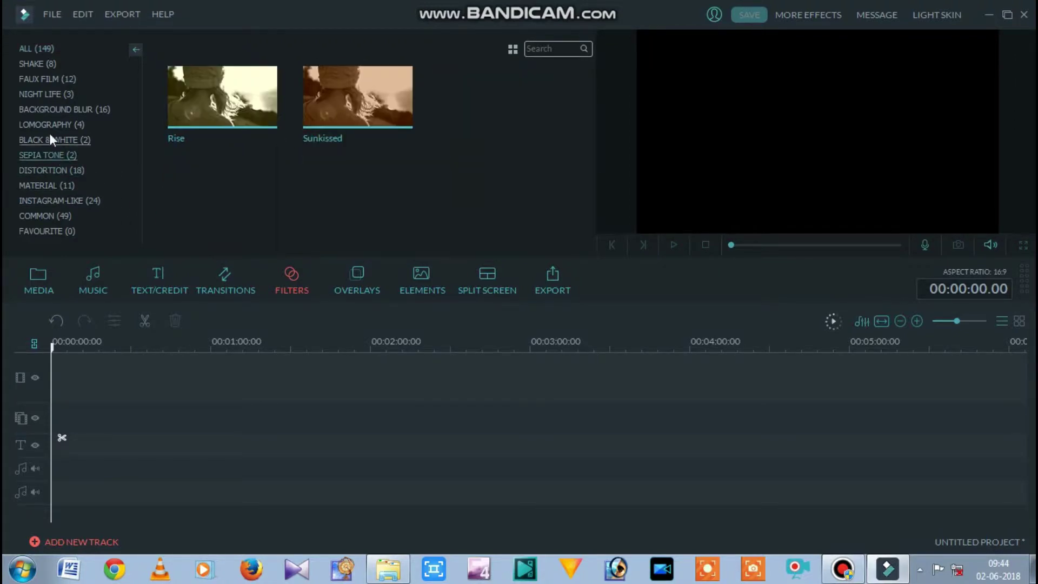
pyautogui.click(36, 48)
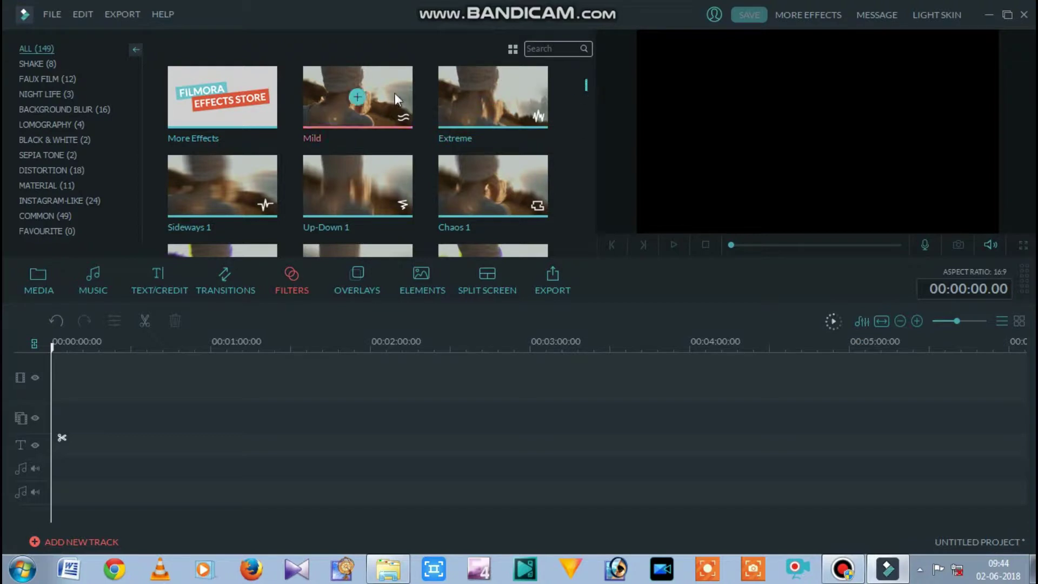
pyautogui.click(356, 118)
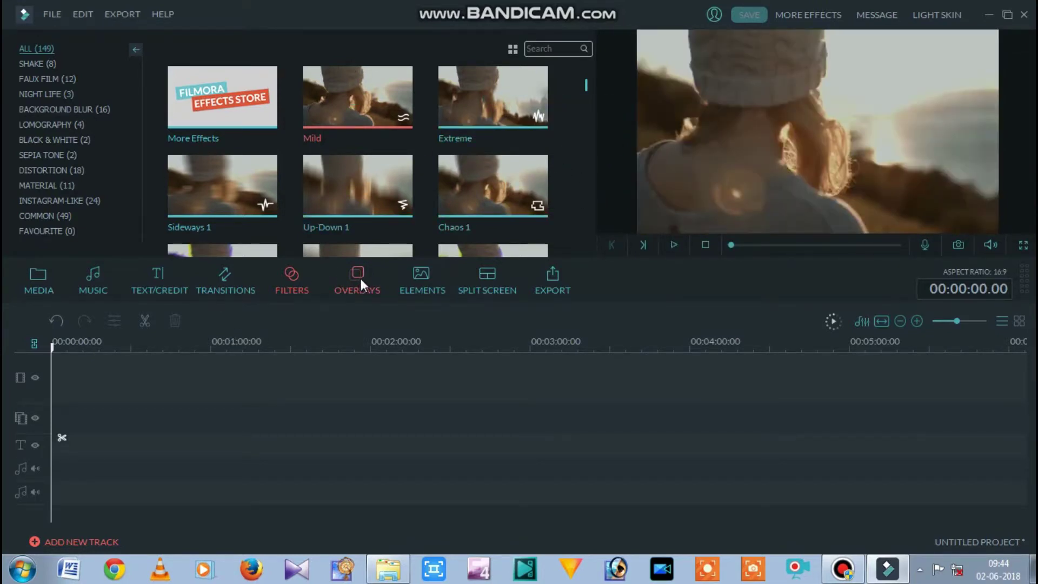
# Step: Add the Cinema 21:9 overlay to the timeline, play it, and delete it from its track
pyautogui.click(358, 278)
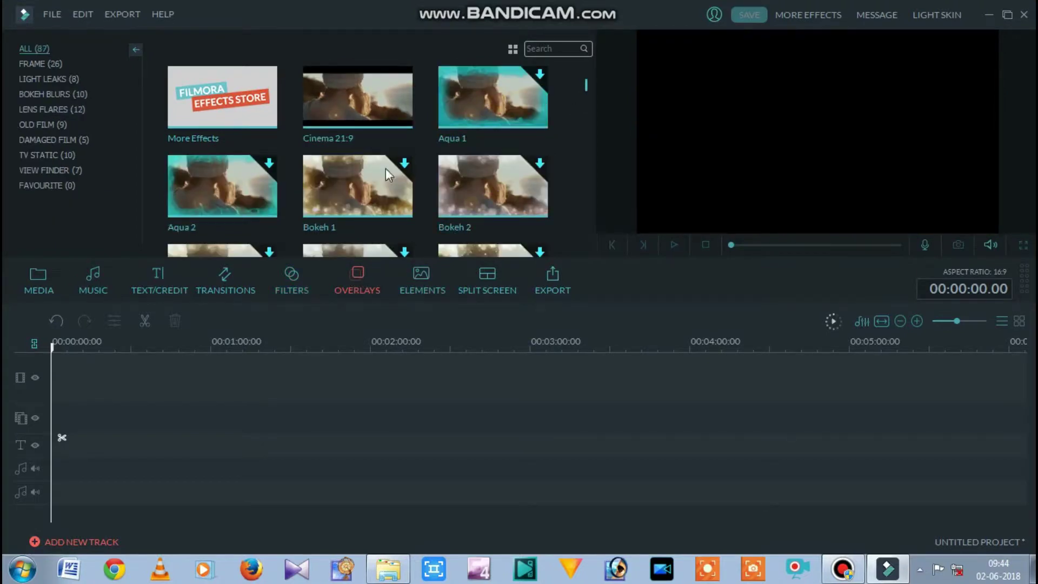
pyautogui.click(354, 100)
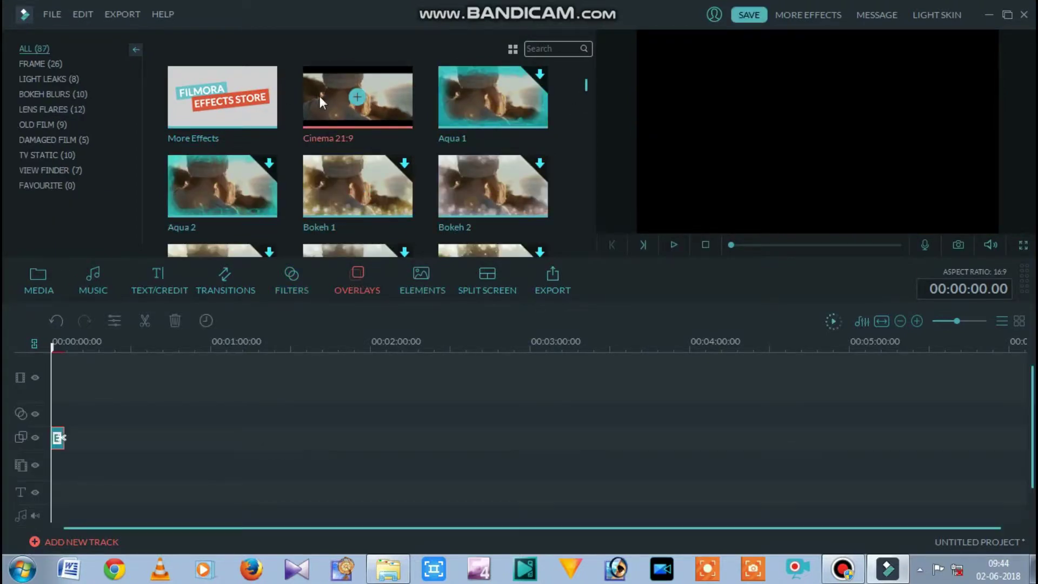
pyautogui.press('space')
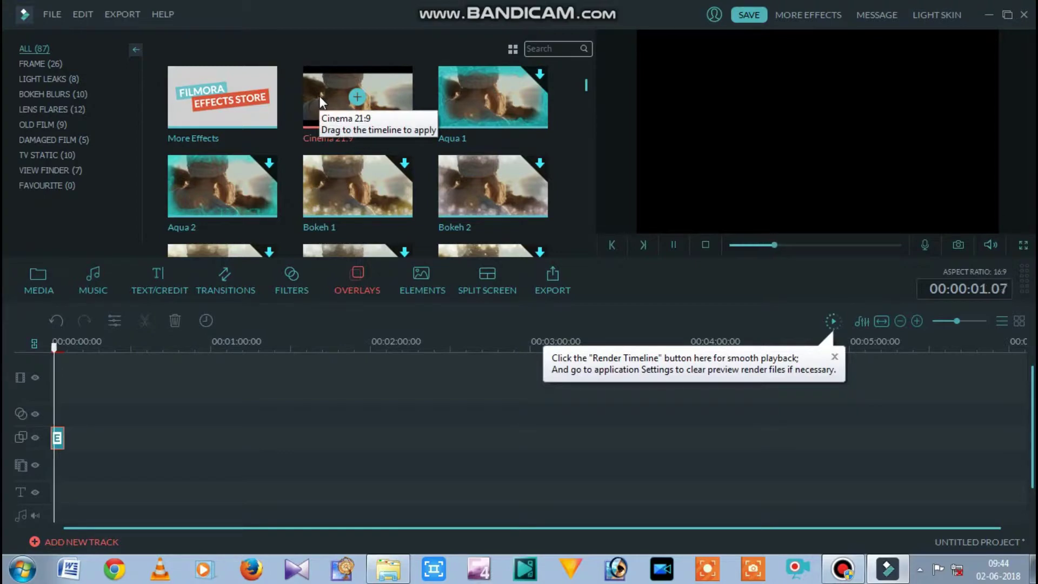
pyautogui.rightClick(58, 434)
pyautogui.click(89, 424)
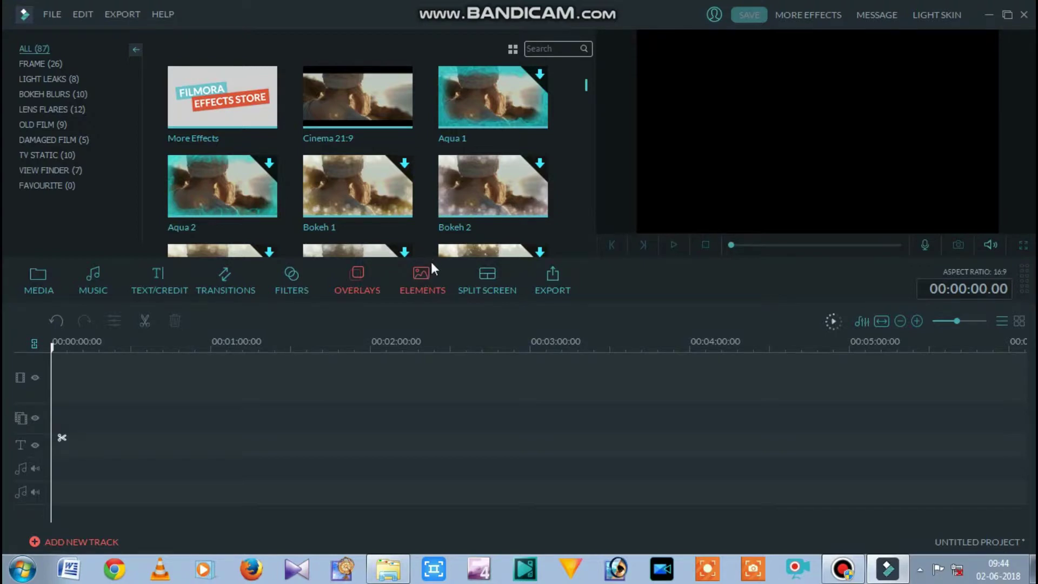
# Step: Browse the elements library and the available split screen layouts
pyautogui.click(425, 277)
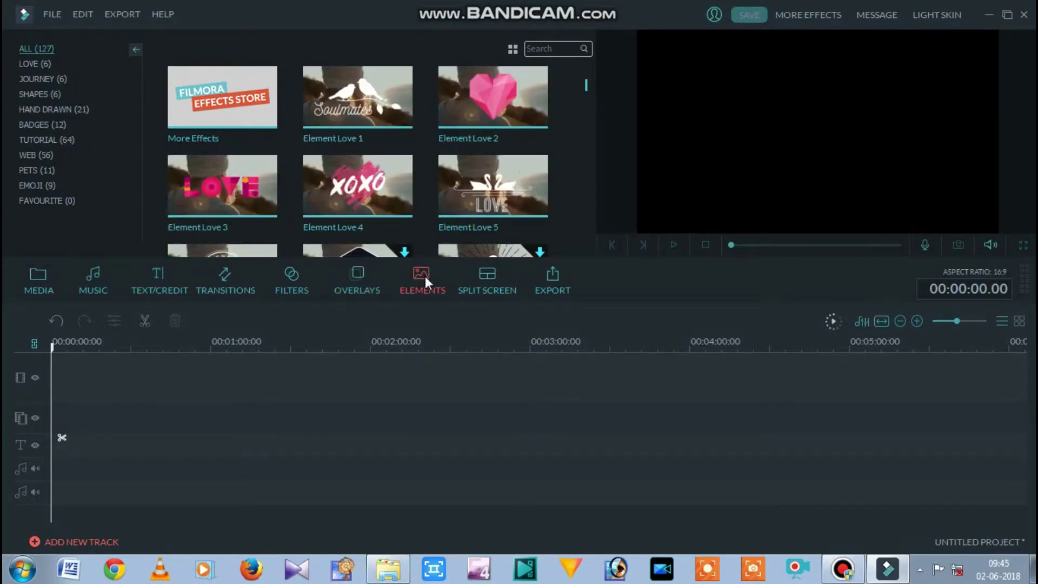
pyautogui.moveTo(584, 88)
pyautogui.mouseDown()
pyautogui.moveTo(588, 121)
pyautogui.moveTo(595, 90)
pyautogui.mouseUp()
pyautogui.click(492, 276)
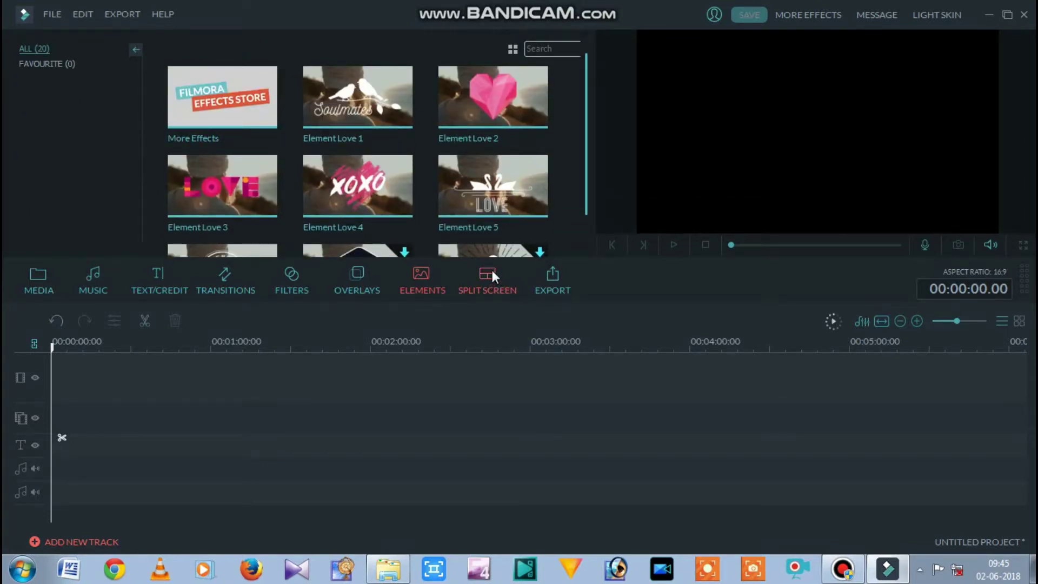
pyautogui.moveTo(585, 114); pyautogui.dragTo(589, 142)
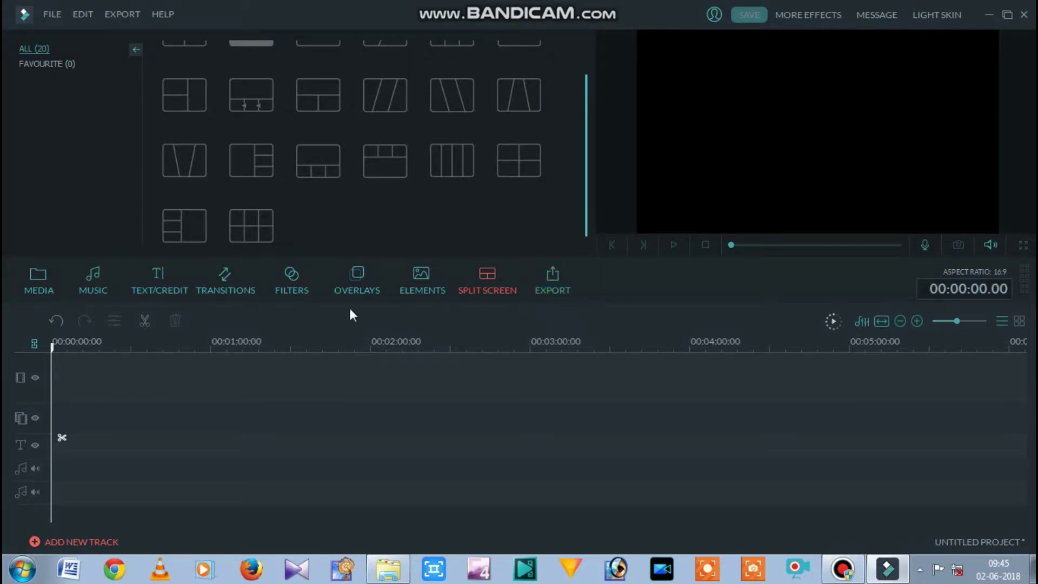
# Step: Place the big updates video from My Album at the start of the video track and play it
pyautogui.click(29, 282)
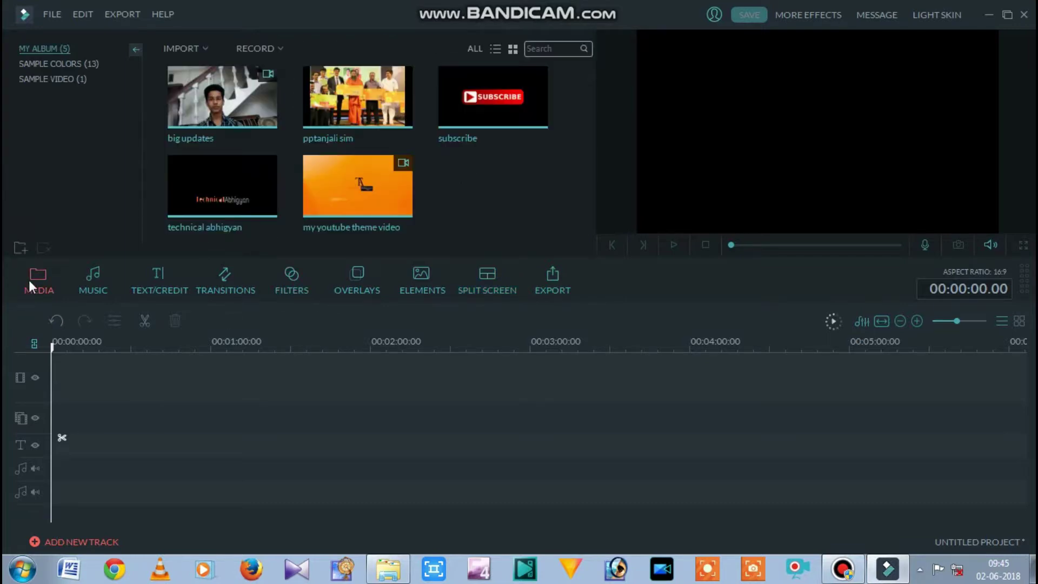
pyautogui.moveTo(197, 102)
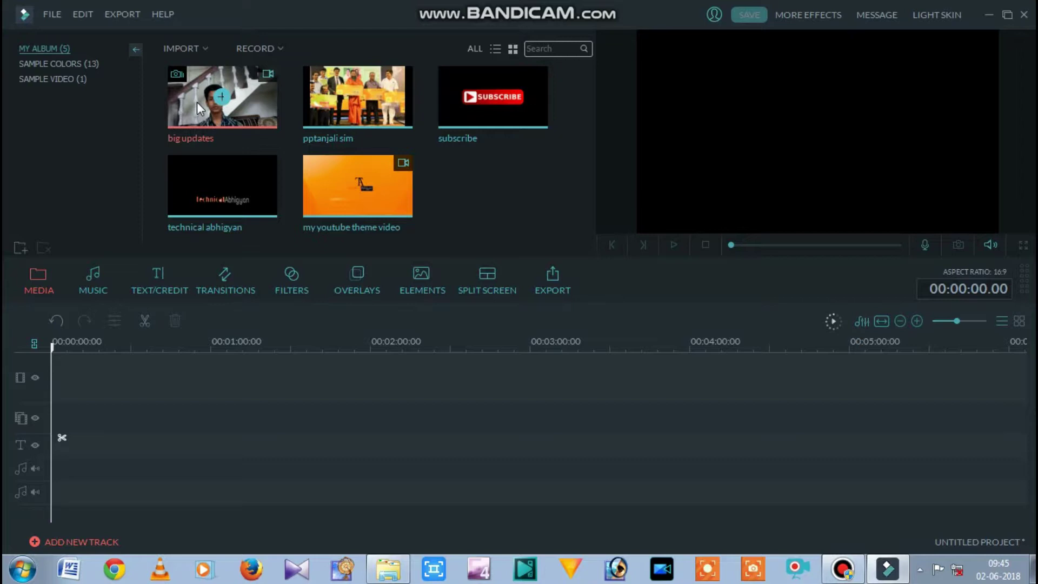
pyautogui.moveTo(196, 103); pyautogui.dragTo(67, 388)
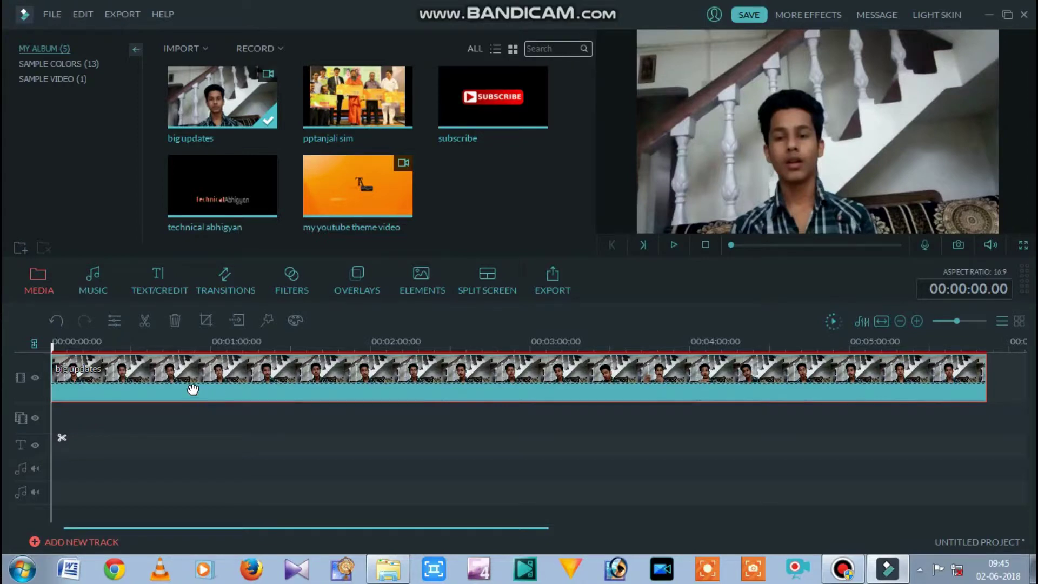
pyautogui.press('space')
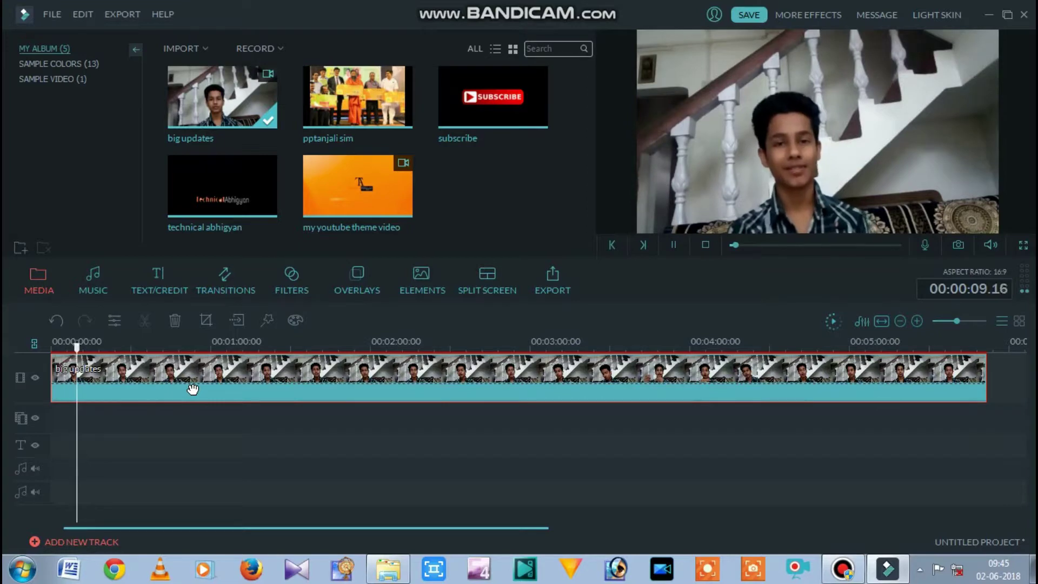
pyautogui.press('space')
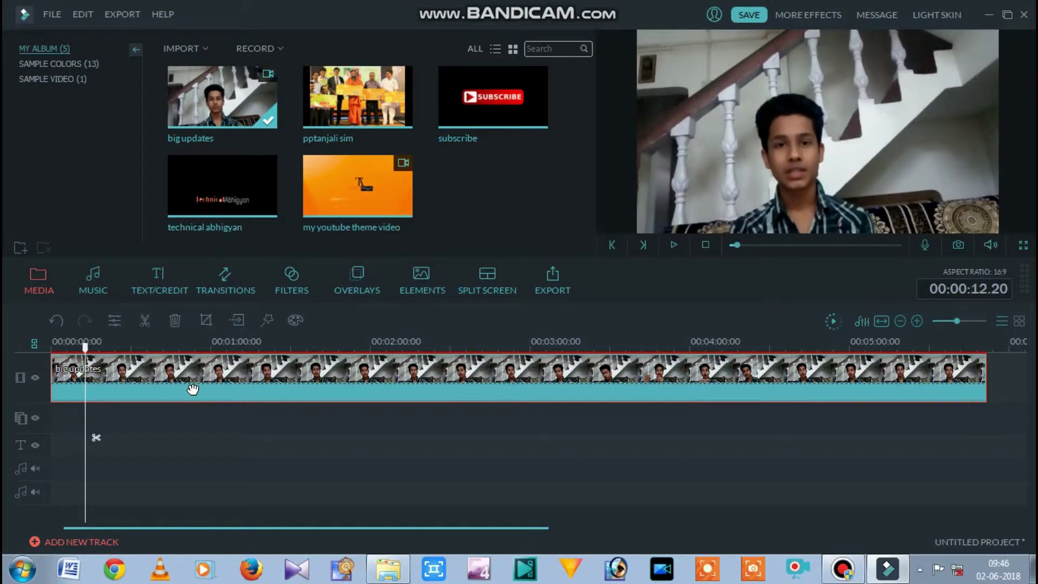
pyautogui.press('space')
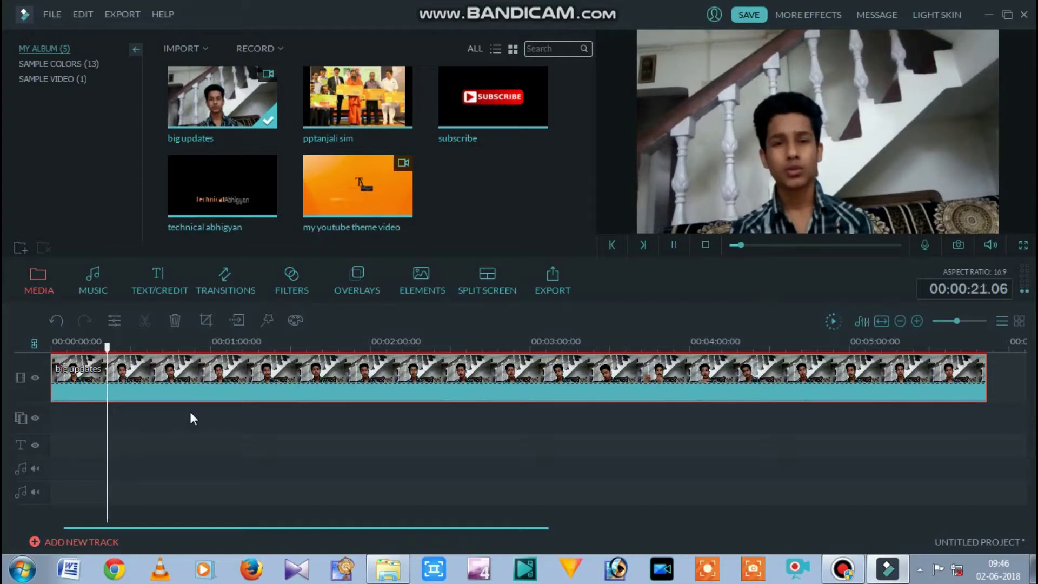
# Step: Split the big updates clip at 00:01:10.16 on the timeline
pyautogui.moveTo(110, 342); pyautogui.dragTo(167, 343)
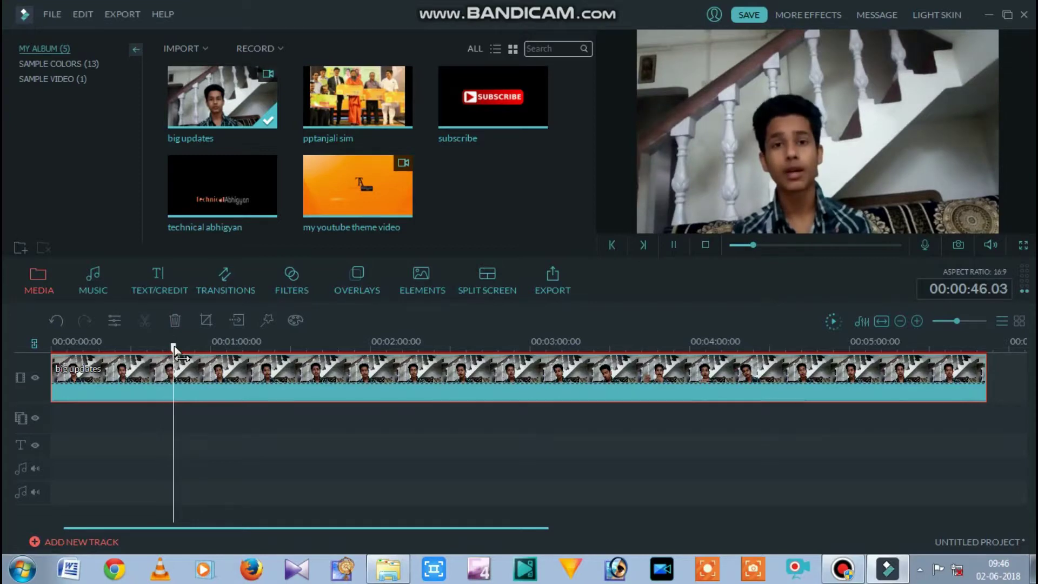
pyautogui.moveTo(173, 345); pyautogui.dragTo(199, 346)
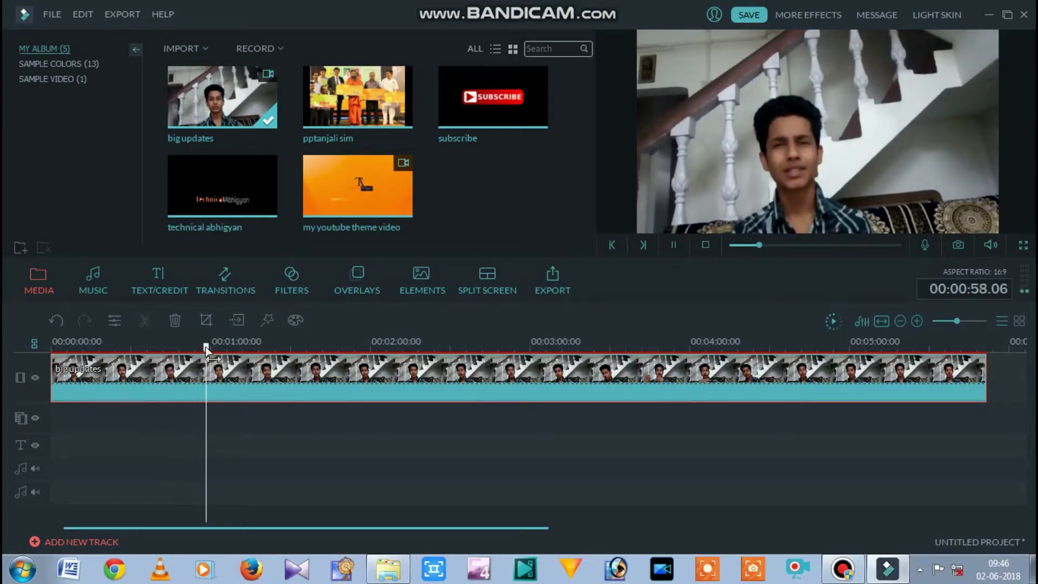
pyautogui.moveTo(207, 346); pyautogui.dragTo(238, 355)
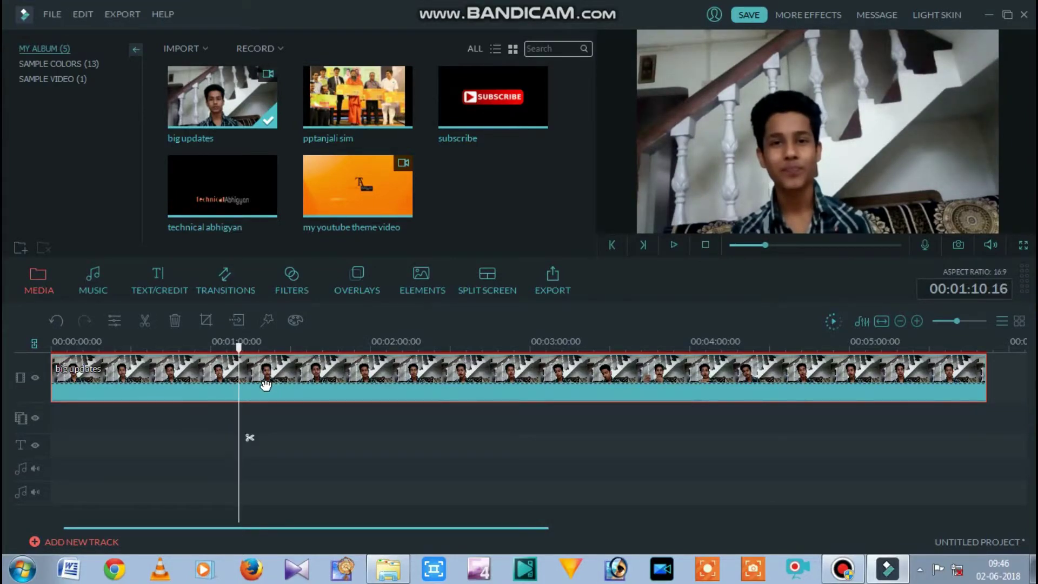
pyautogui.rightClick(243, 373)
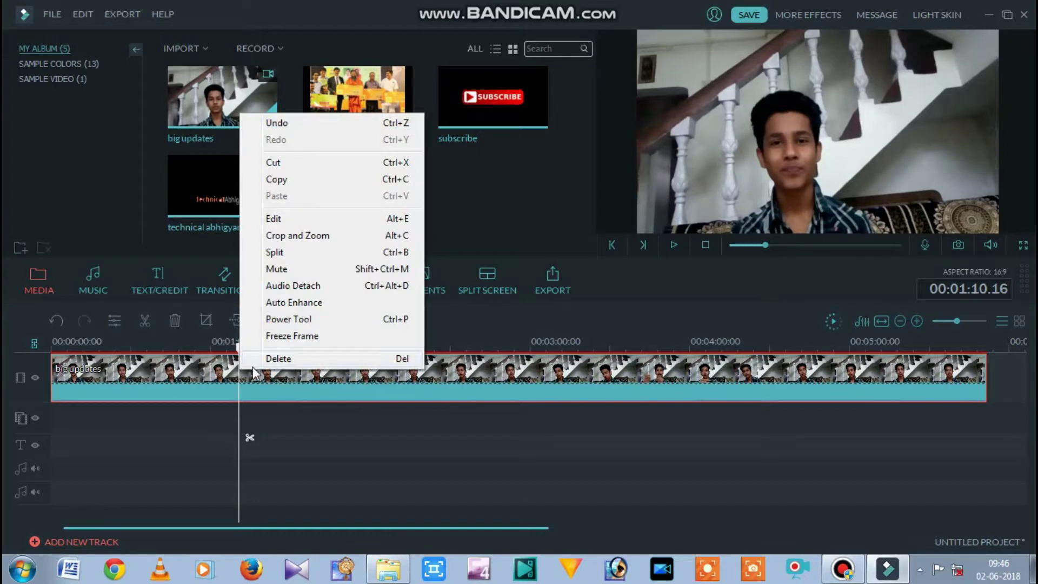
pyautogui.click(275, 252)
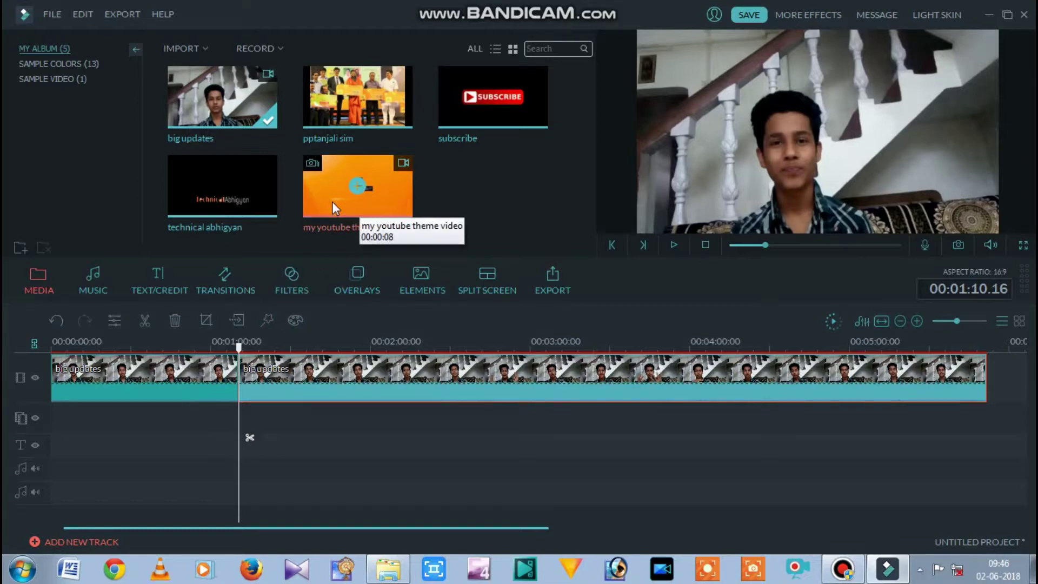
# Step: Insert my youtube theme video between the two big updates parts and play across the first cut
pyautogui.click(234, 370)
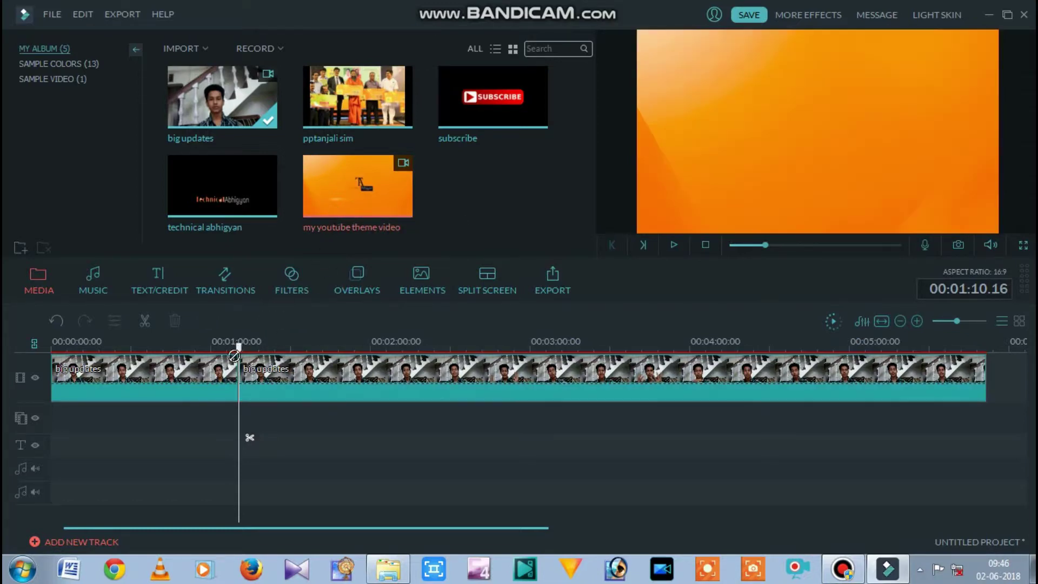
pyautogui.moveTo(229, 371); pyautogui.dragTo(230, 371)
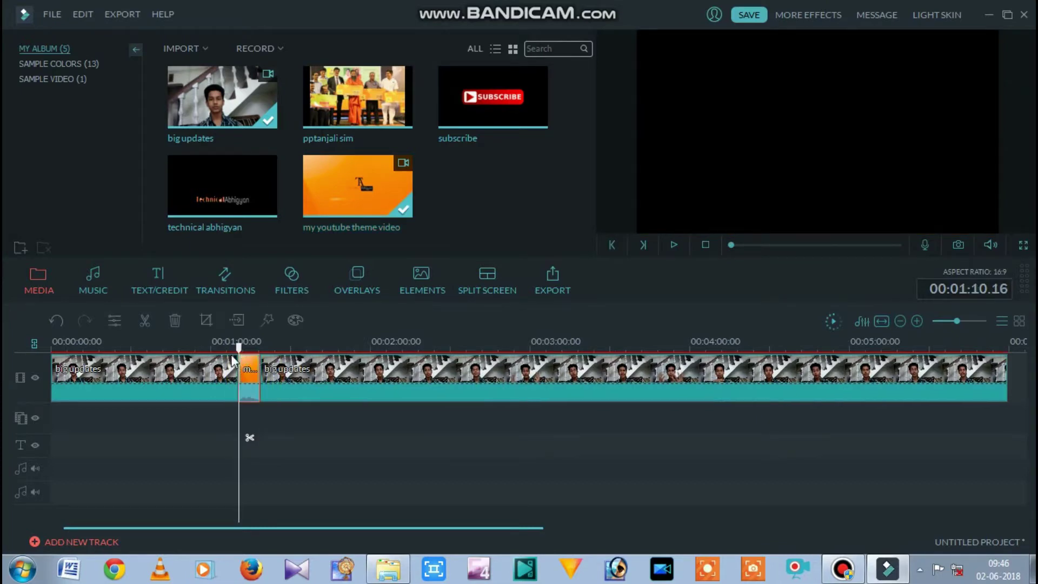
pyautogui.click(234, 361)
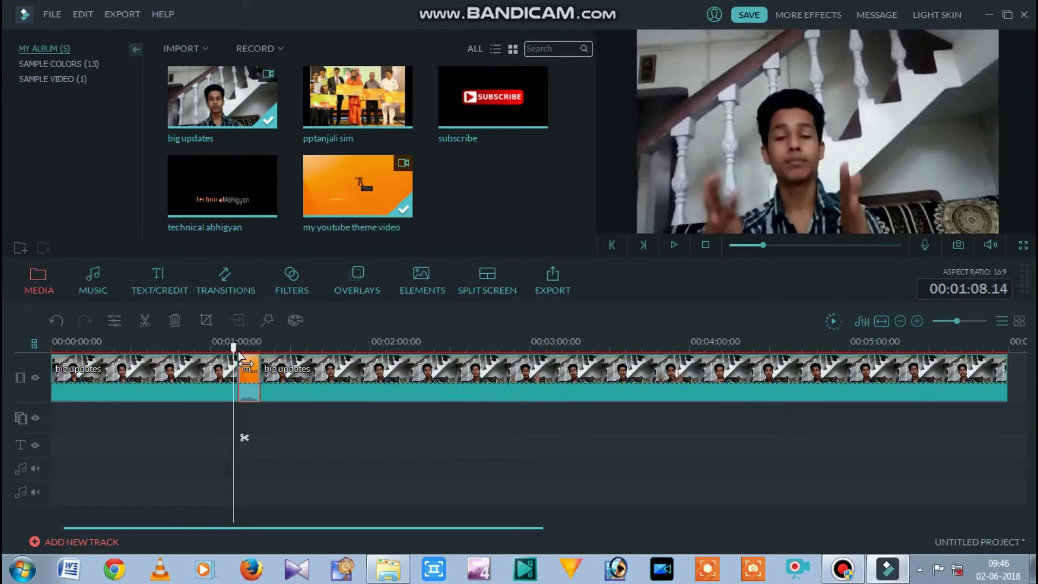
pyautogui.press('space')
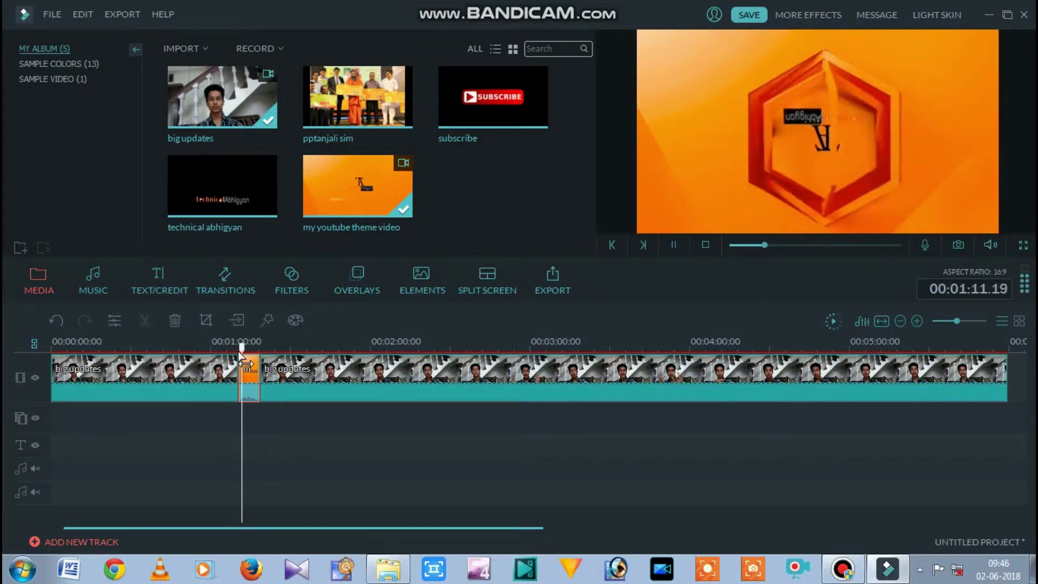
pyautogui.press('space')
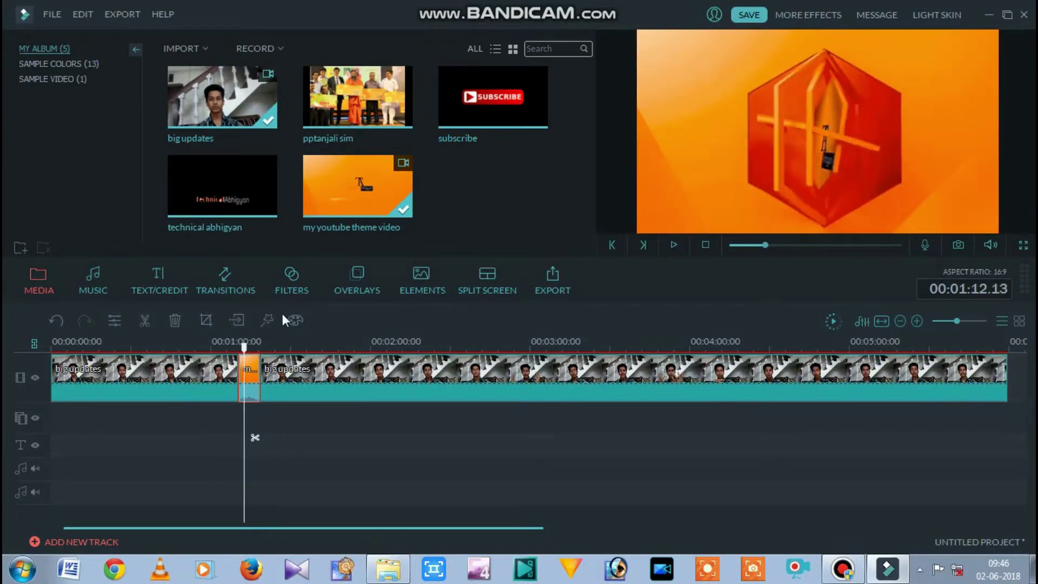
# Step: Open the transition library and preview the Dissolve and Fade transitions
pyautogui.click(236, 348)
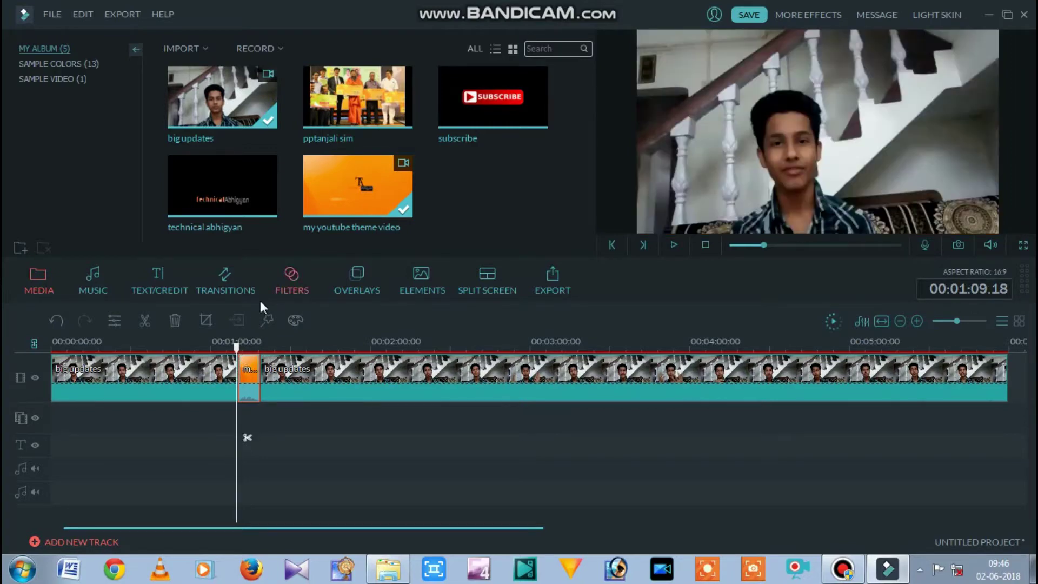
pyautogui.click(224, 281)
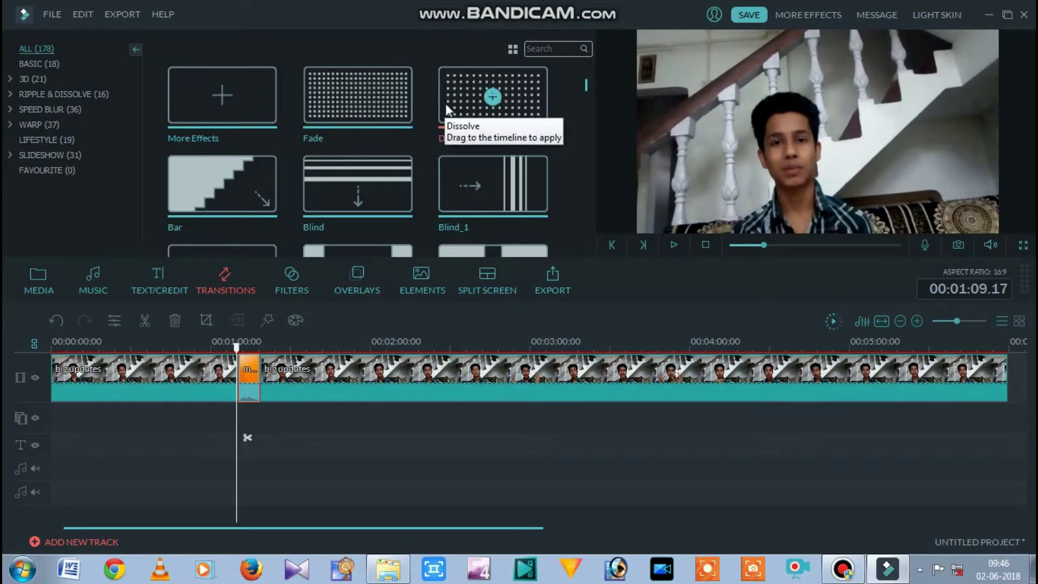
pyautogui.click(446, 108)
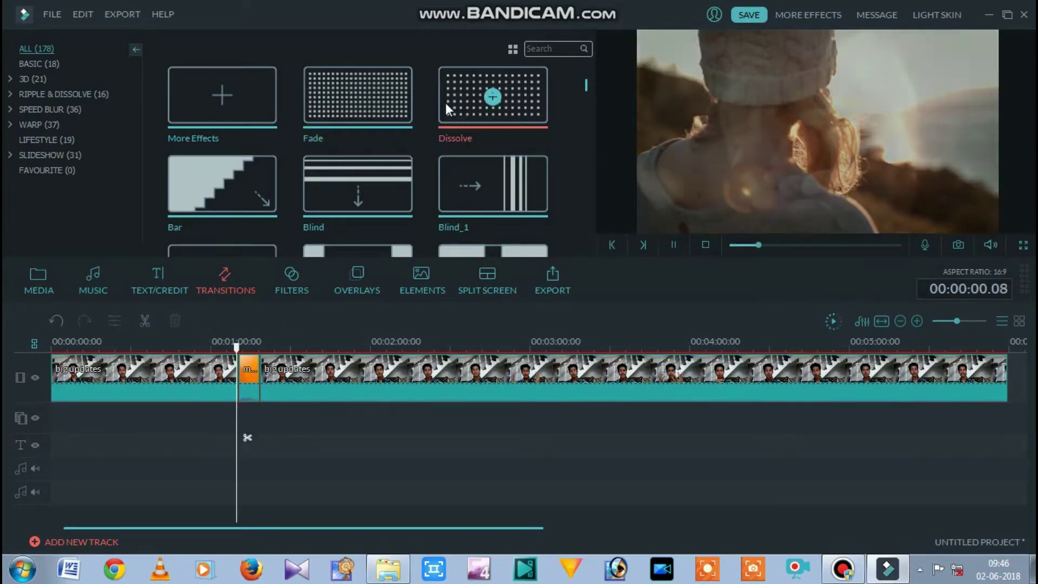
pyautogui.click(349, 115)
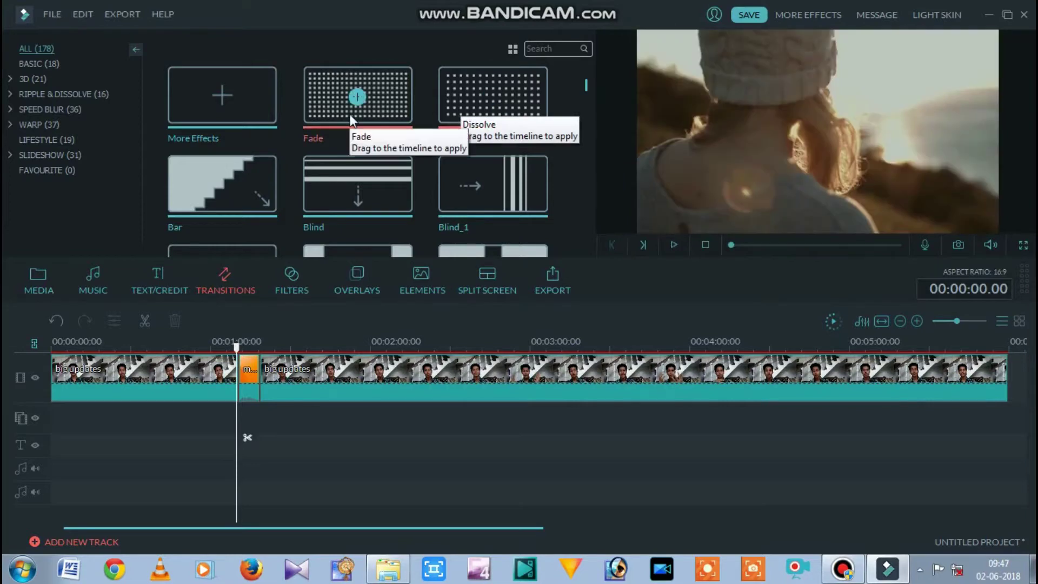
# Step: Apply the Dissolve transition at the cut between the first big updates part and the theme video, and play it from just before the cut
pyautogui.click(471, 106)
pyautogui.moveTo(471, 106); pyautogui.dragTo(311, 334)
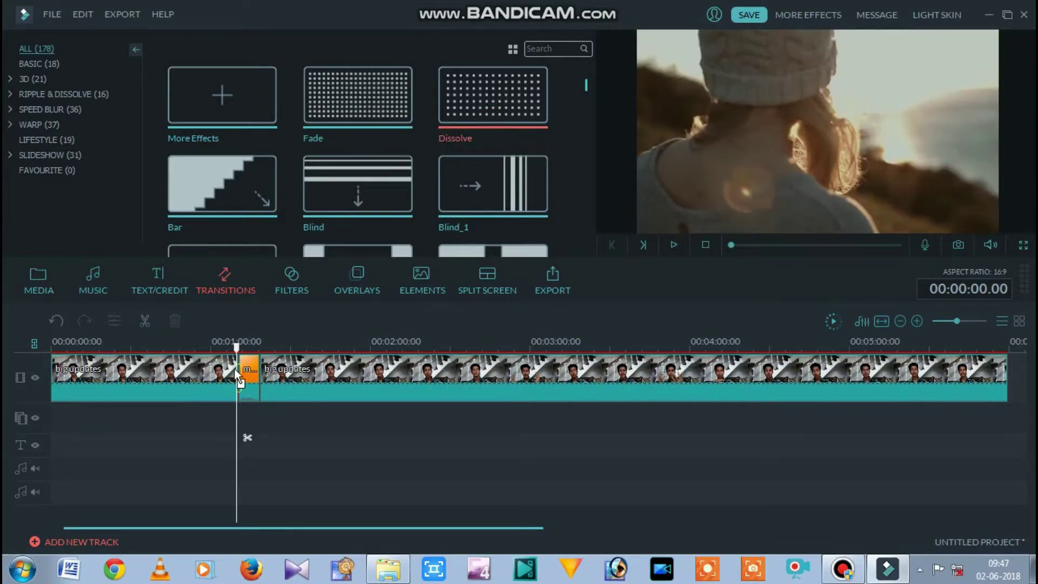
pyautogui.moveTo(234, 368); pyautogui.dragTo(233, 369)
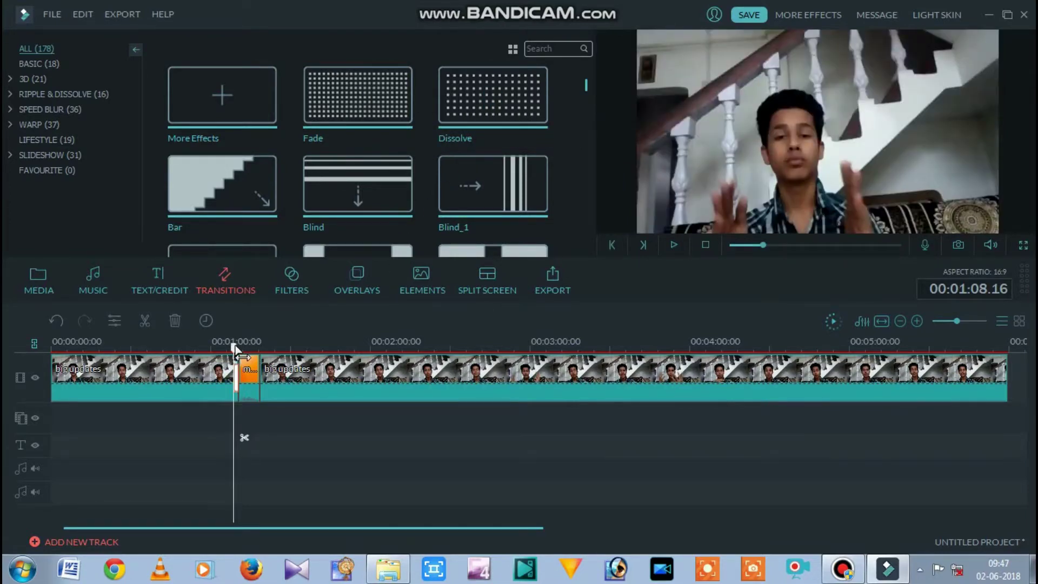
pyautogui.press('space')
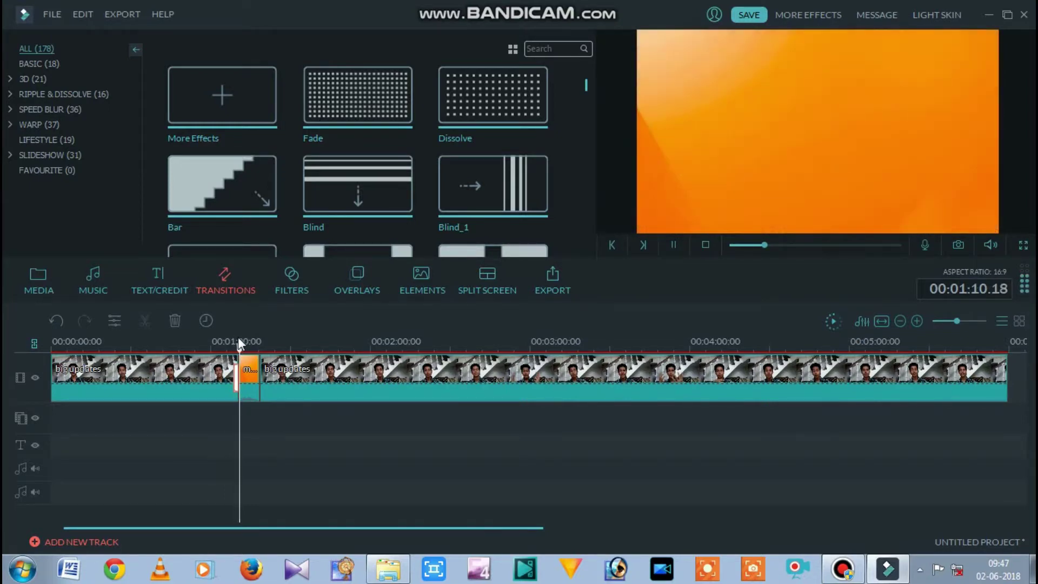
# Step: Apply the Fade transition at the cut between the theme video and the second big updates part, and play across it
pyautogui.press('space')
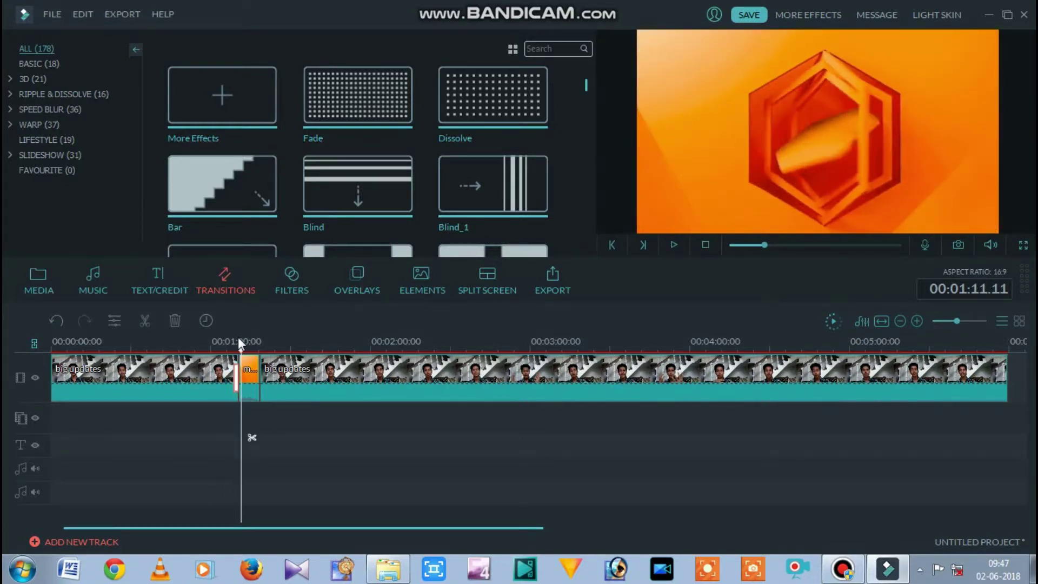
pyautogui.moveTo(238, 341); pyautogui.dragTo(263, 368)
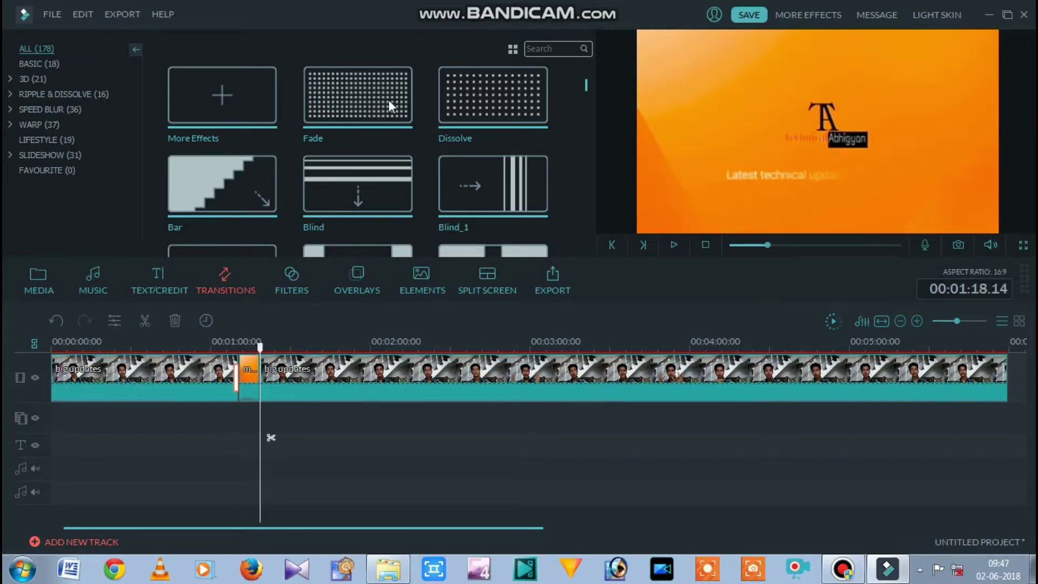
pyautogui.moveTo(322, 110); pyautogui.dragTo(262, 360)
pyautogui.click(259, 342)
pyautogui.press('space')
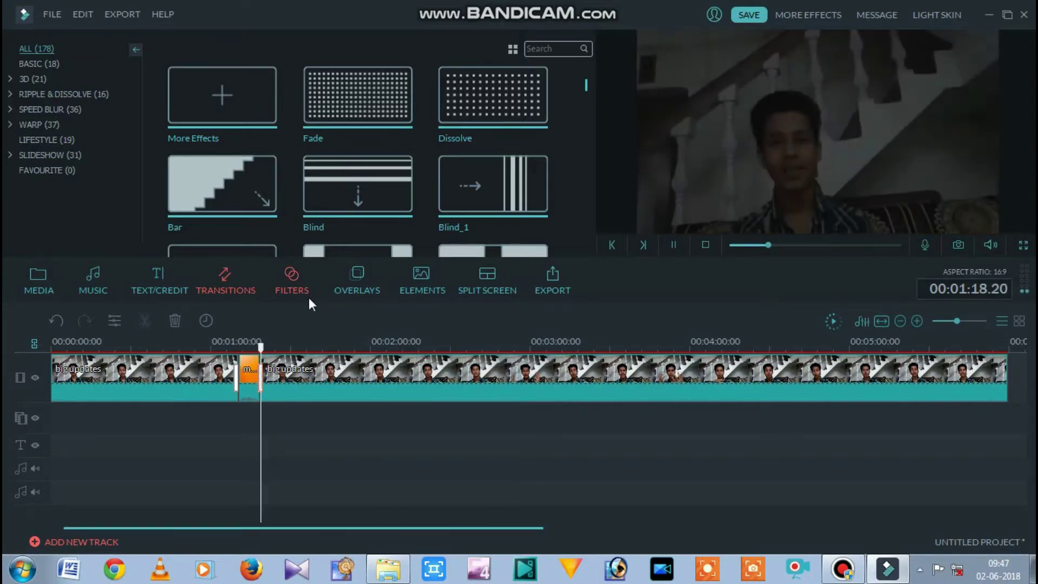
pyautogui.click(265, 340)
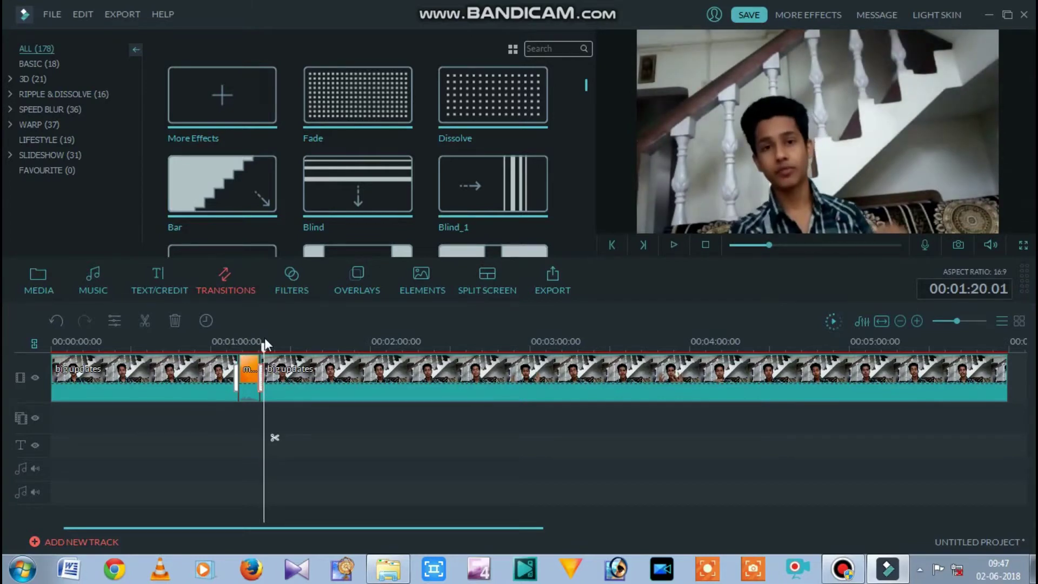
# Step: Adjust the second big updates part's colours to contrast 29, saturation 10, brightness 22 and tint 9
pyautogui.click(160, 370)
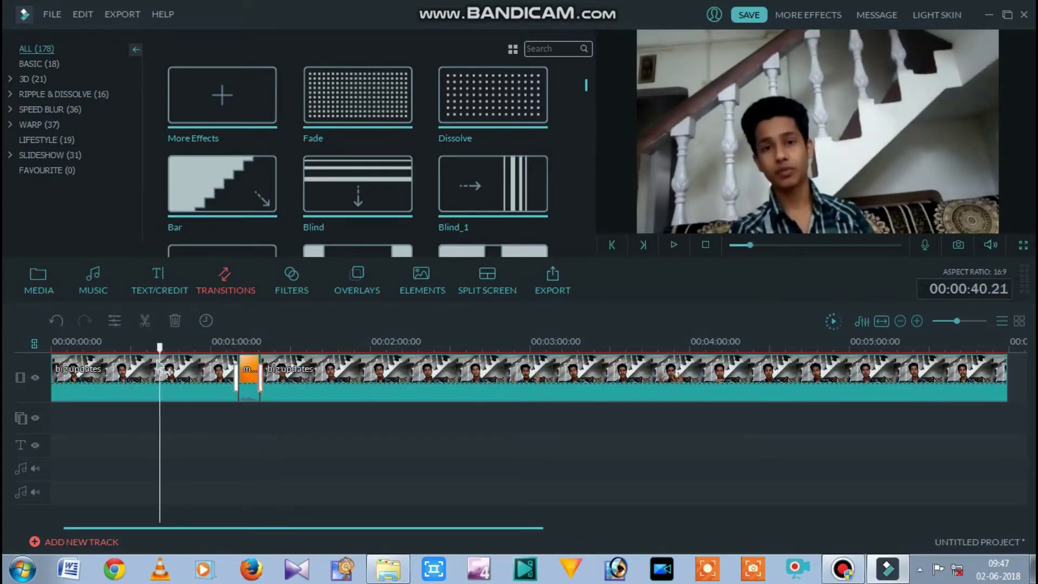
pyautogui.moveTo(160, 370); pyautogui.dragTo(51, 369)
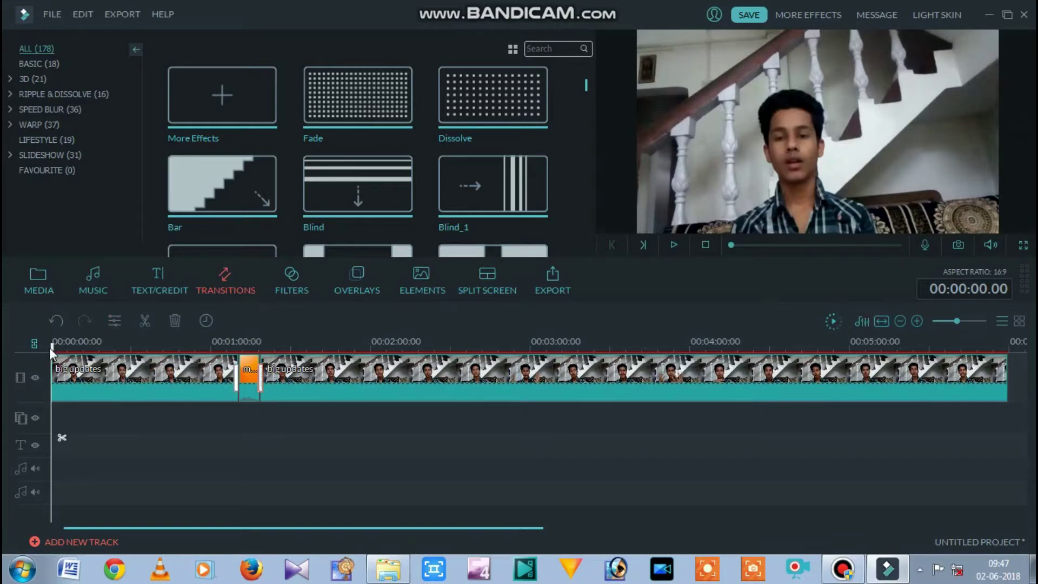
pyautogui.moveTo(50, 348); pyautogui.dragTo(101, 348)
pyautogui.click(308, 358)
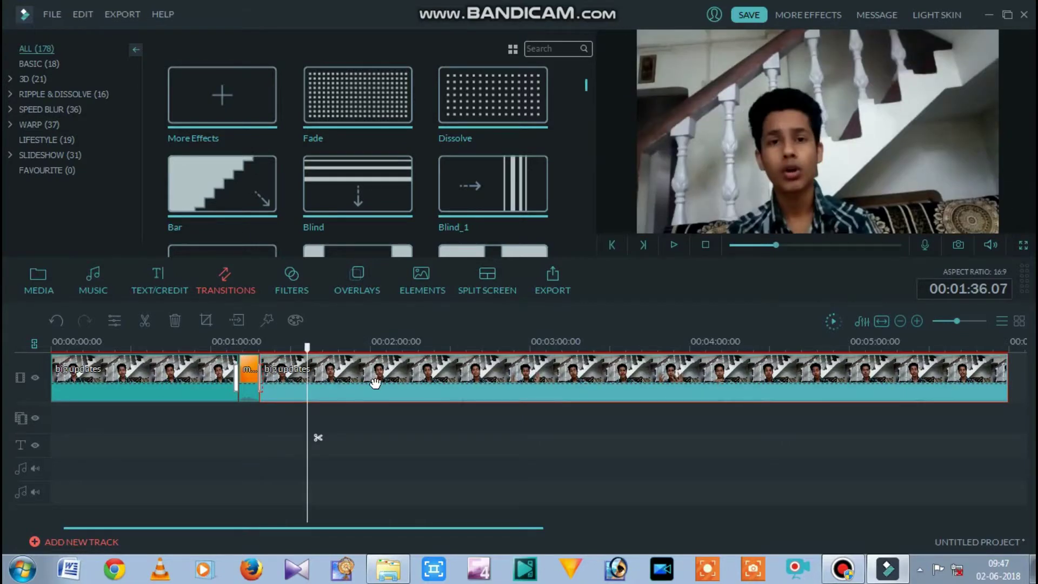
pyautogui.doubleClick(370, 383)
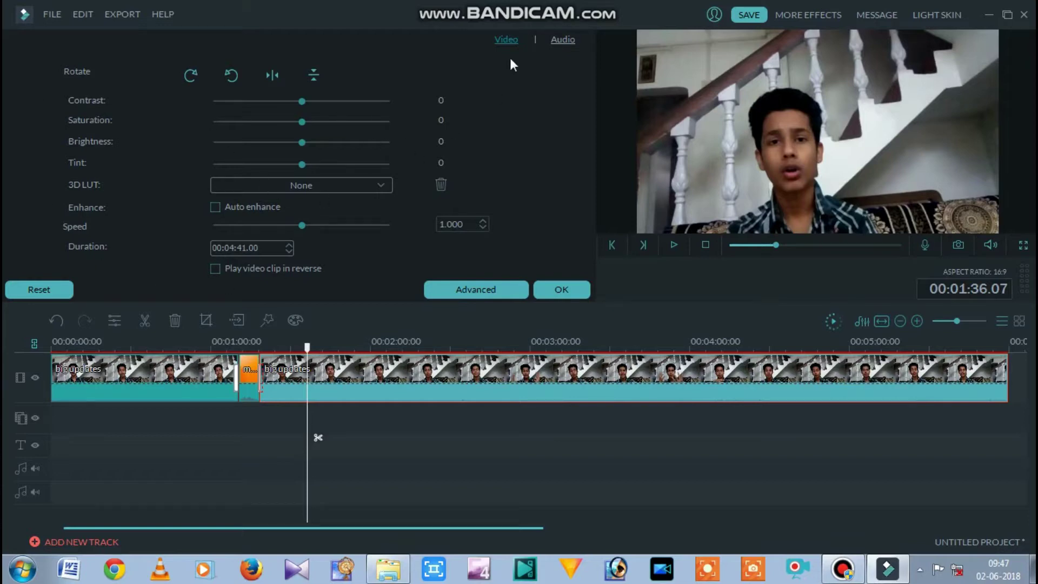
pyautogui.moveTo(301, 145); pyautogui.dragTo(312, 121)
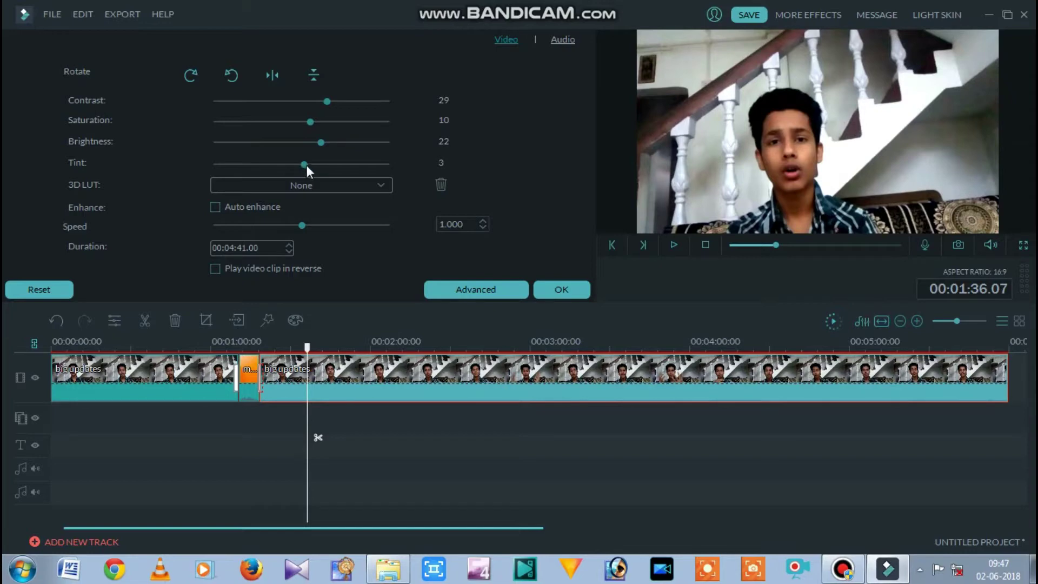
pyautogui.moveTo(306, 165); pyautogui.dragTo(309, 164)
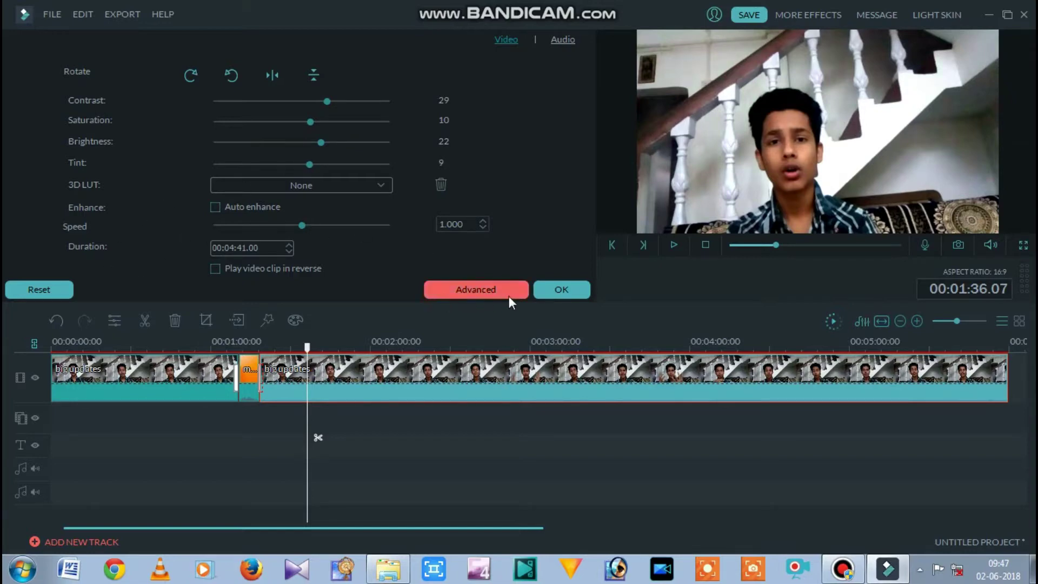
pyautogui.click(571, 288)
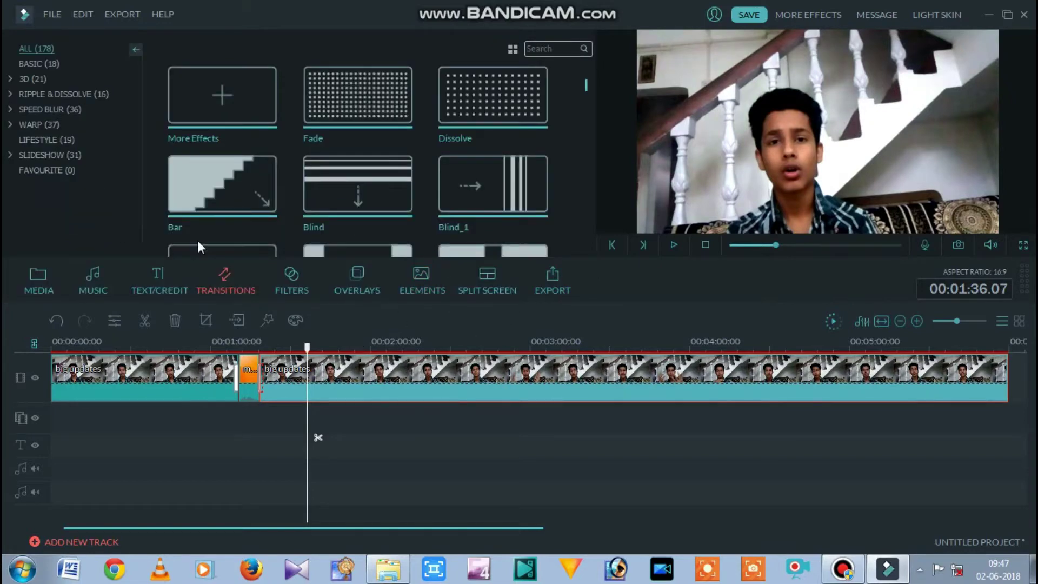
# Step: Add Title 3 to the text track at 00:01:36.07, replace its heading with the presenter's full name, and play it
pyautogui.click(173, 280)
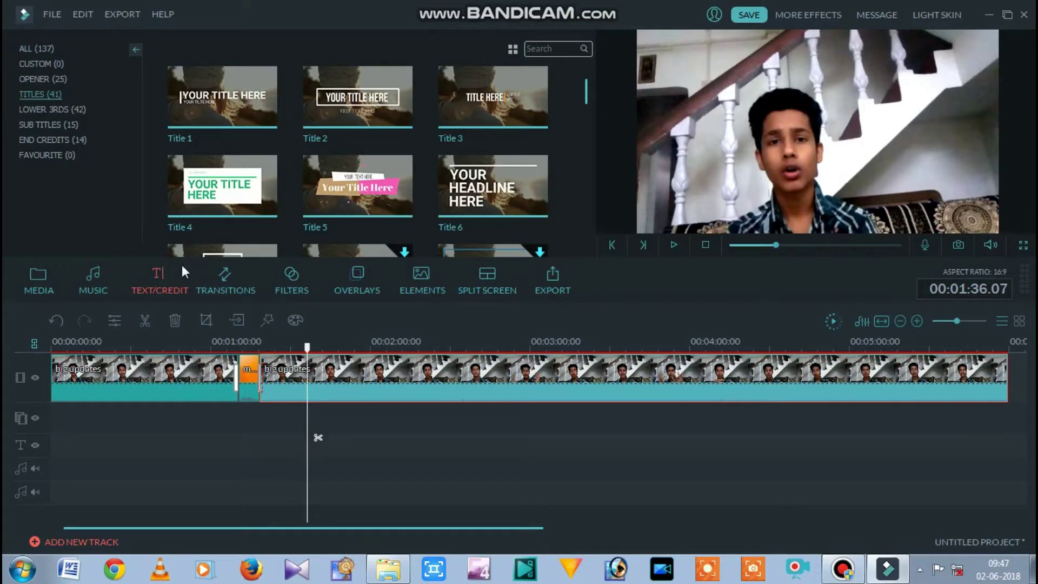
pyautogui.moveTo(444, 252); pyautogui.dragTo(312, 403)
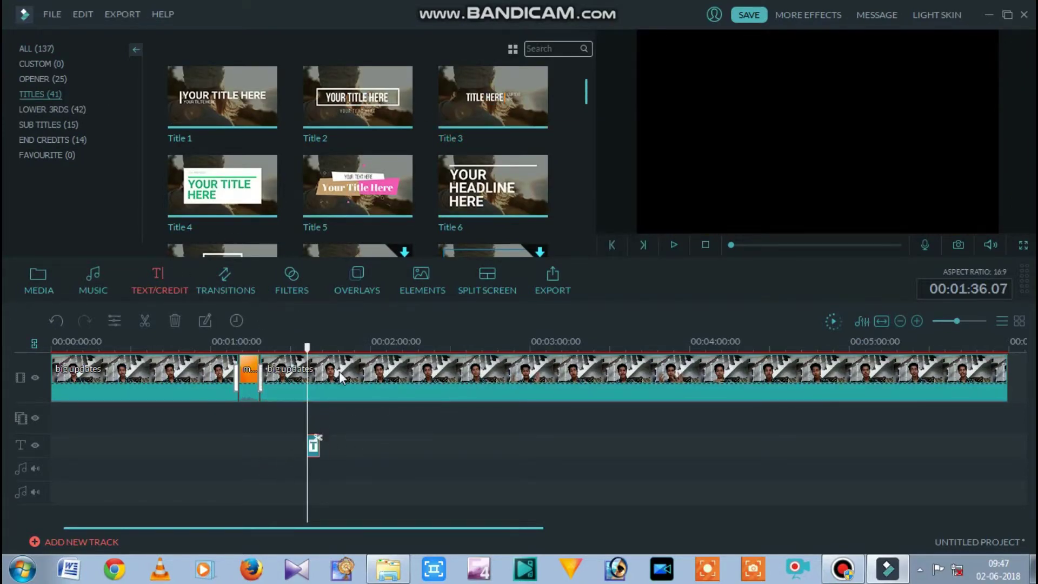
pyautogui.doubleClick(314, 446)
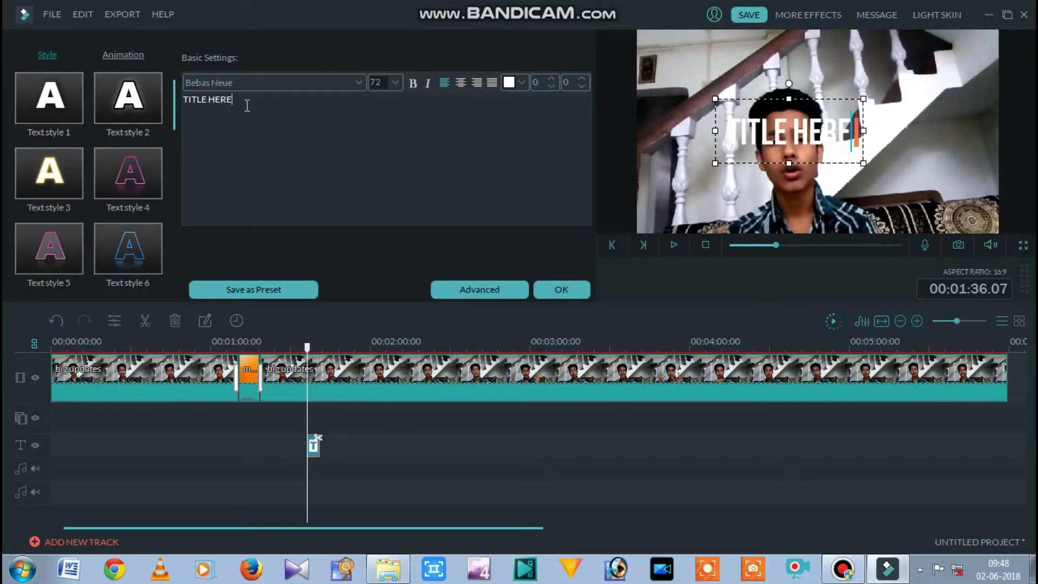
pyautogui.press('BackSpace')
pyautogui.press('BackSpace')
pyautogui.press('BackSpace')
pyautogui.press('BackSpace')
pyautogui.press('BackSpace')
pyautogui.press('BackSpace')
pyautogui.press('BackSpace')
pyautogui.press('BackSpace')
pyautogui.press('BackSpace')
pyautogui.press('BackSpace')
pyautogui.write('a')
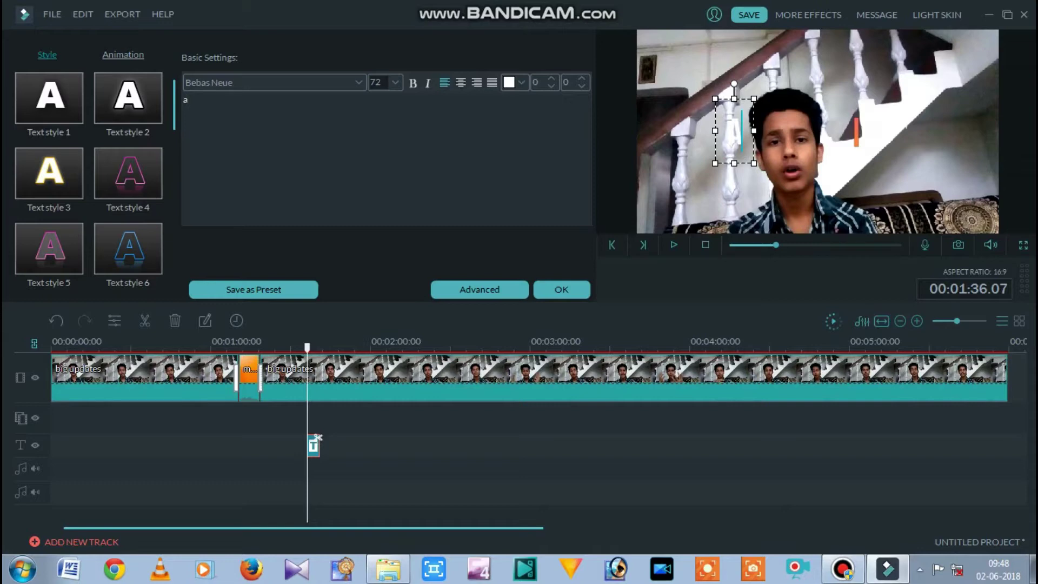
pyautogui.press('BackSpace')
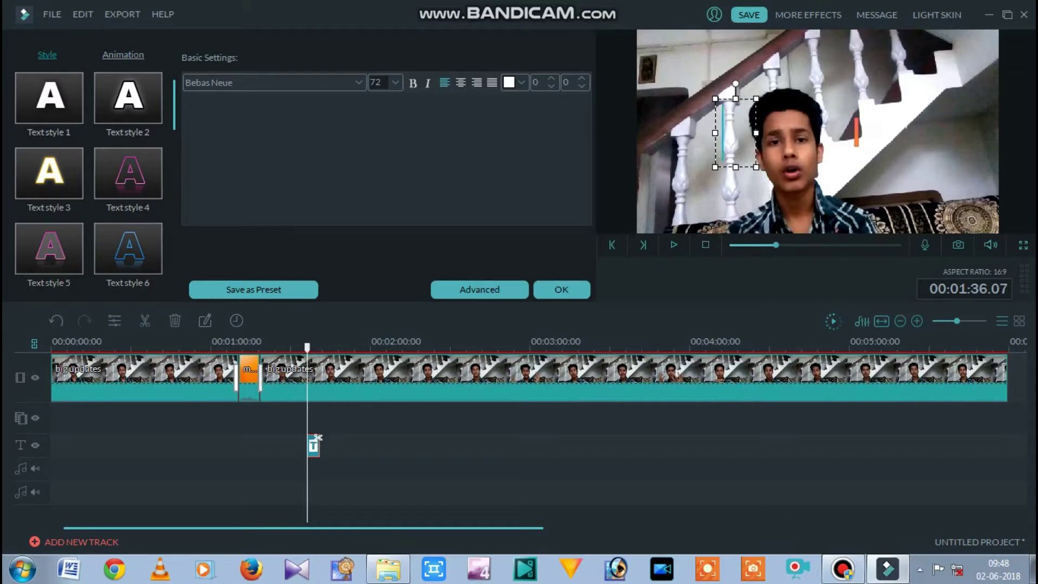
pyautogui.write('Abhigya')
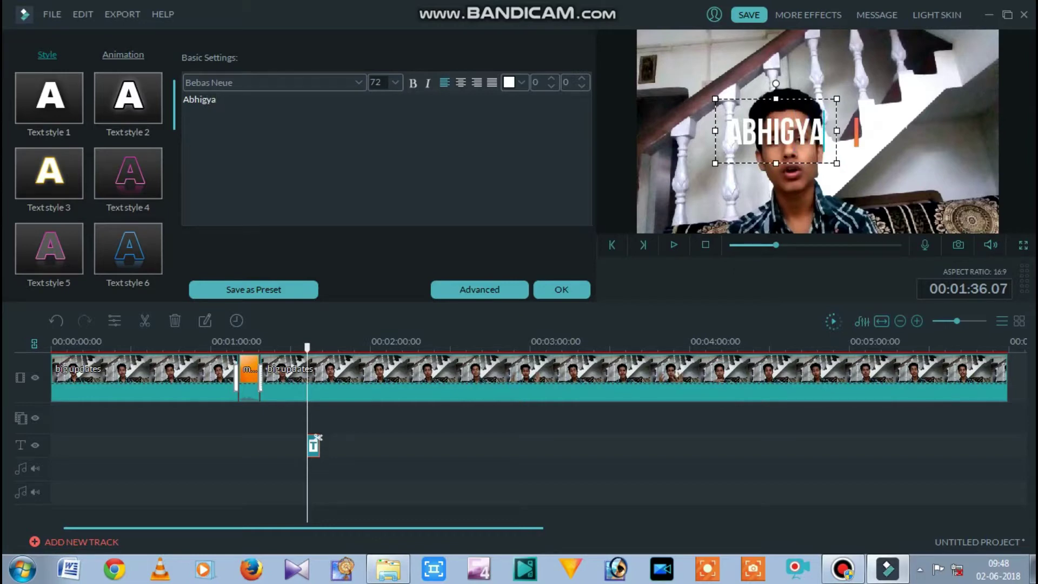
pyautogui.write('n ')
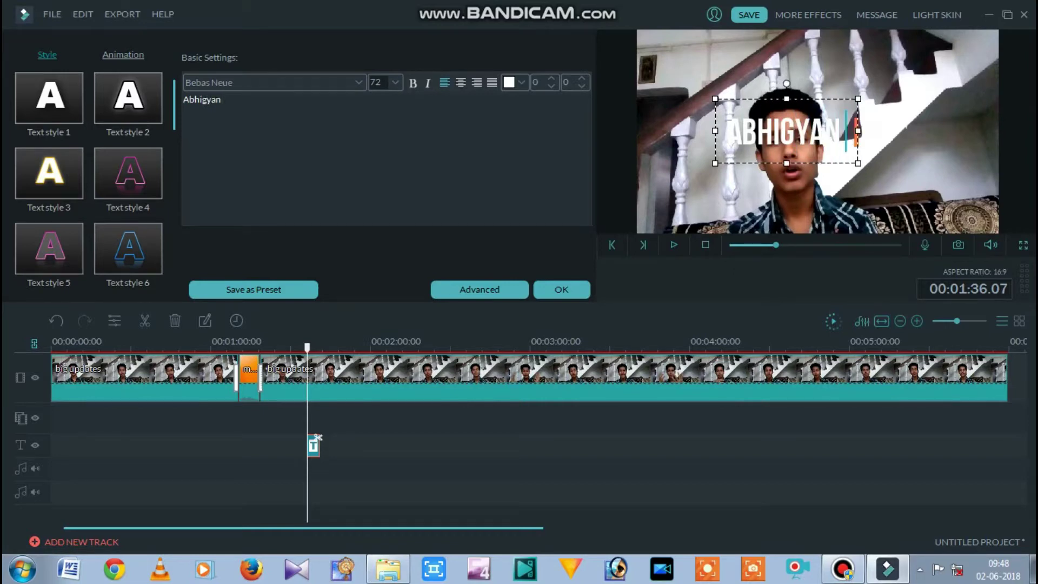
pyautogui.write('Goswami')
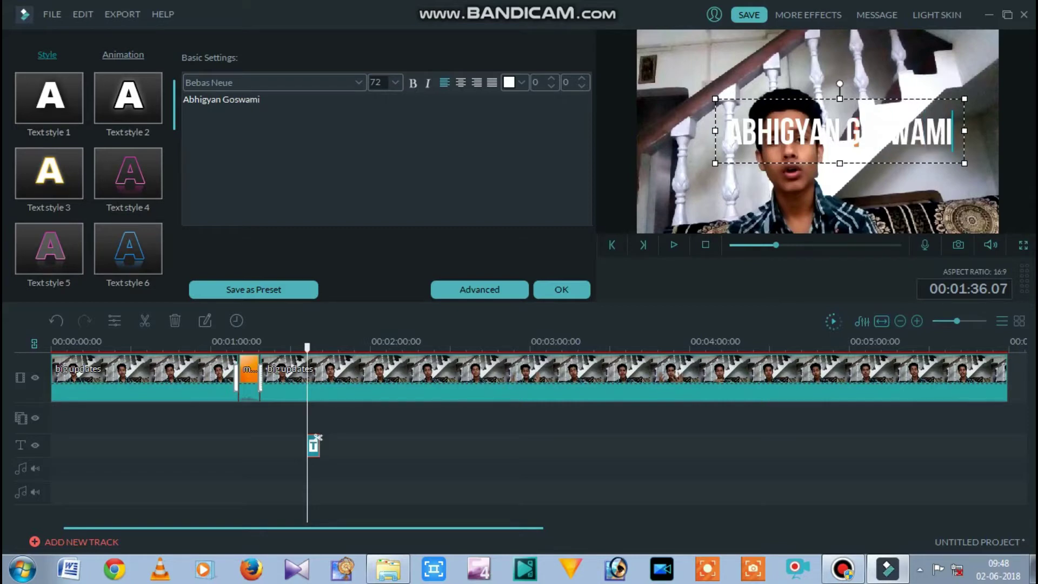
pyautogui.click(560, 293)
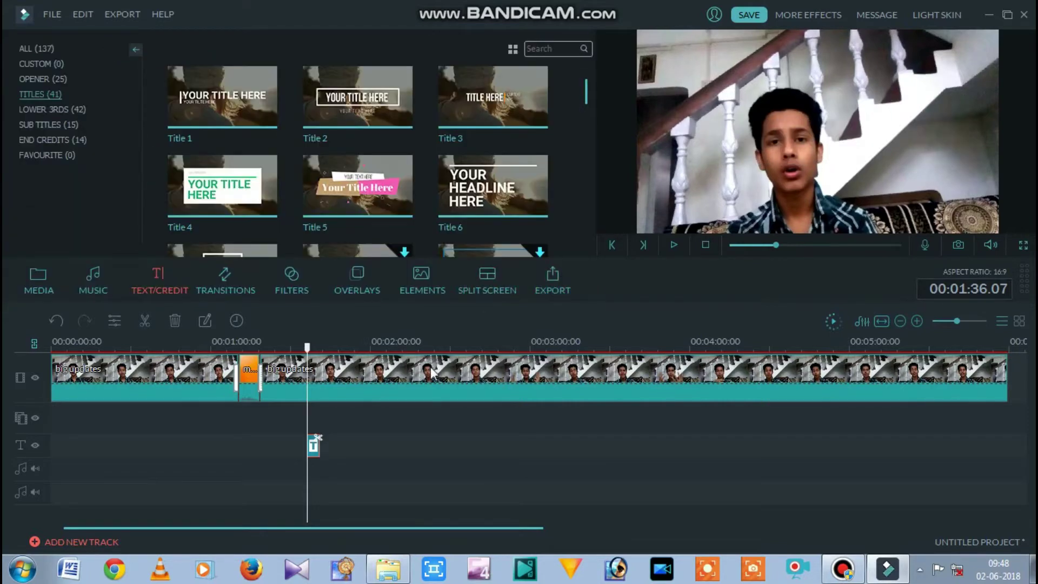
pyautogui.press('space')
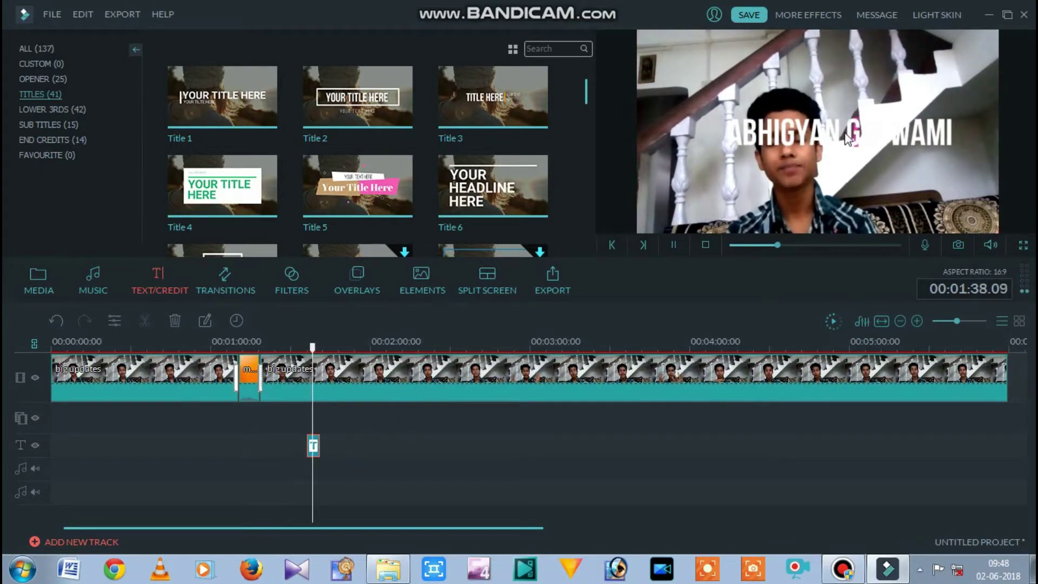
# Step: Move the title's name text down to the lower part of the frame and place the orange bar between the first and last name
pyautogui.doubleClick(314, 444)
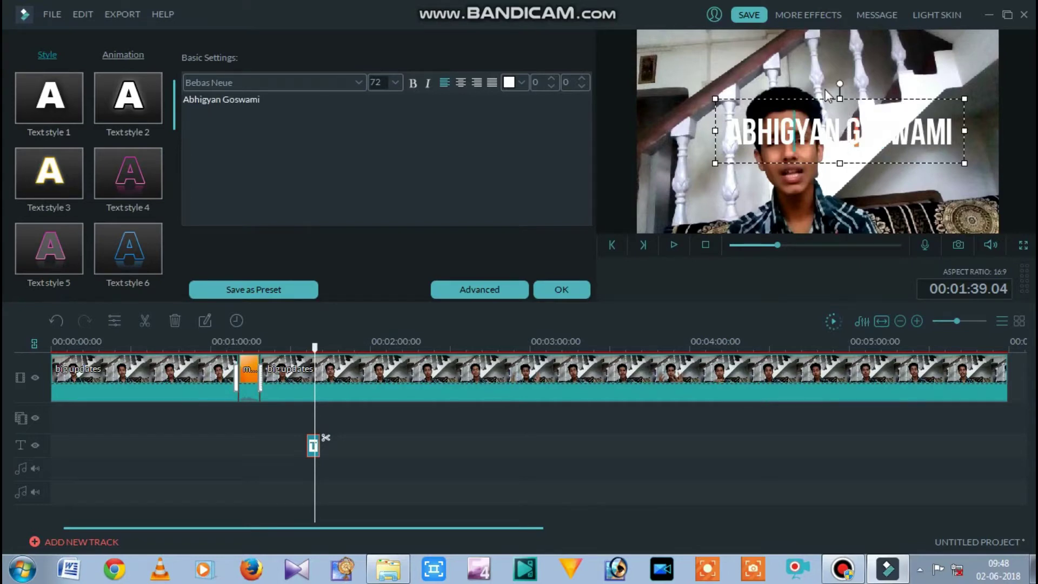
pyautogui.moveTo(829, 95); pyautogui.dragTo(777, 147)
pyautogui.doubleClick(863, 100)
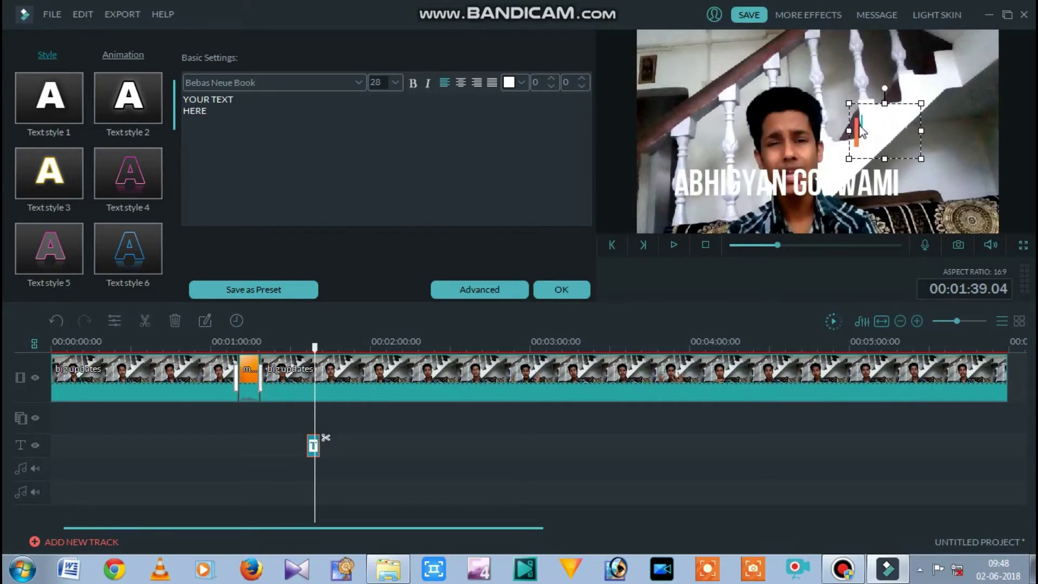
pyautogui.click(860, 99)
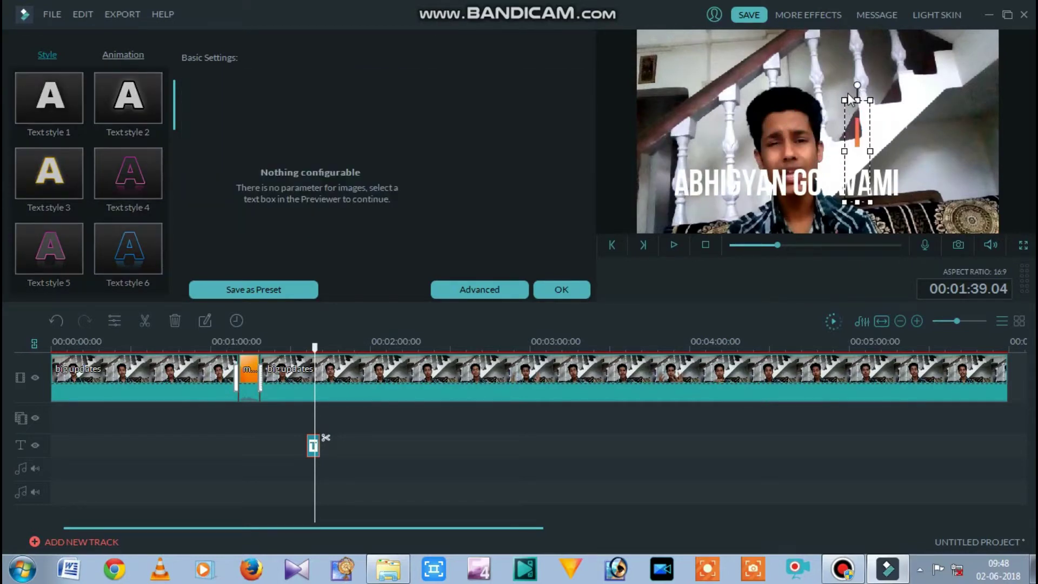
pyautogui.click(851, 92)
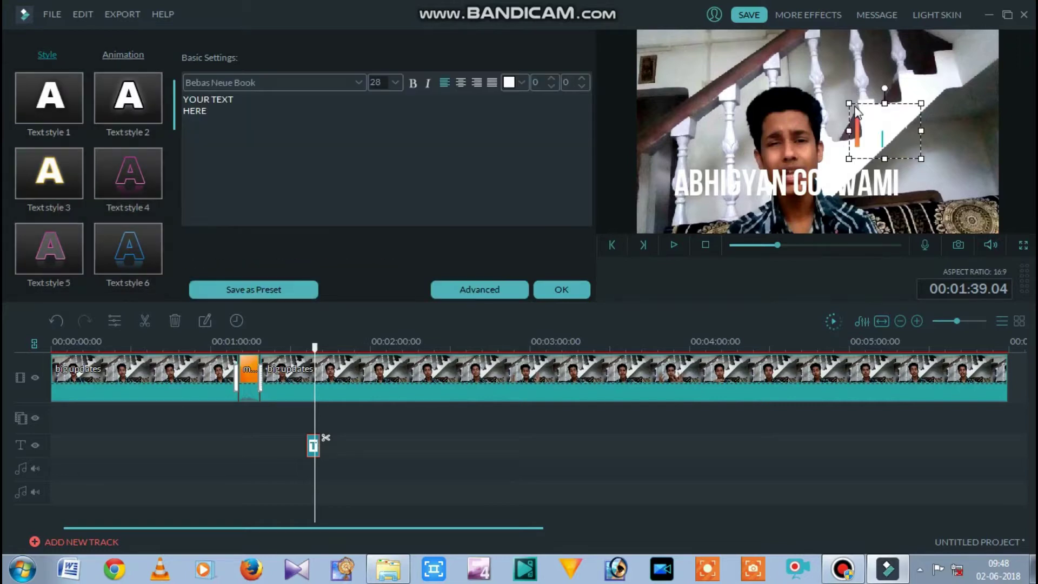
pyautogui.moveTo(864, 98); pyautogui.dragTo(989, 233)
pyautogui.click(855, 130)
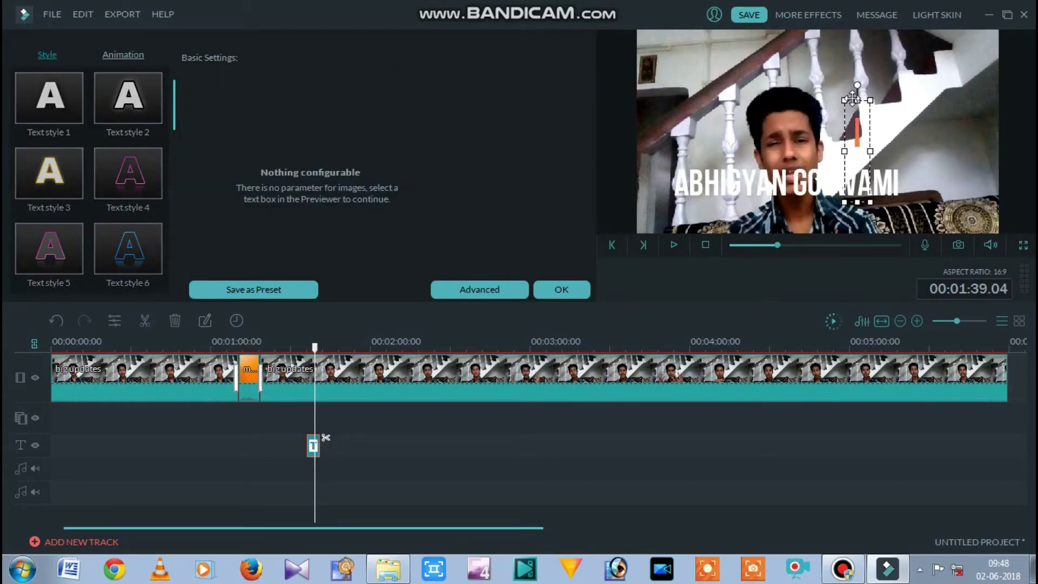
pyautogui.moveTo(852, 98); pyautogui.dragTo(787, 137)
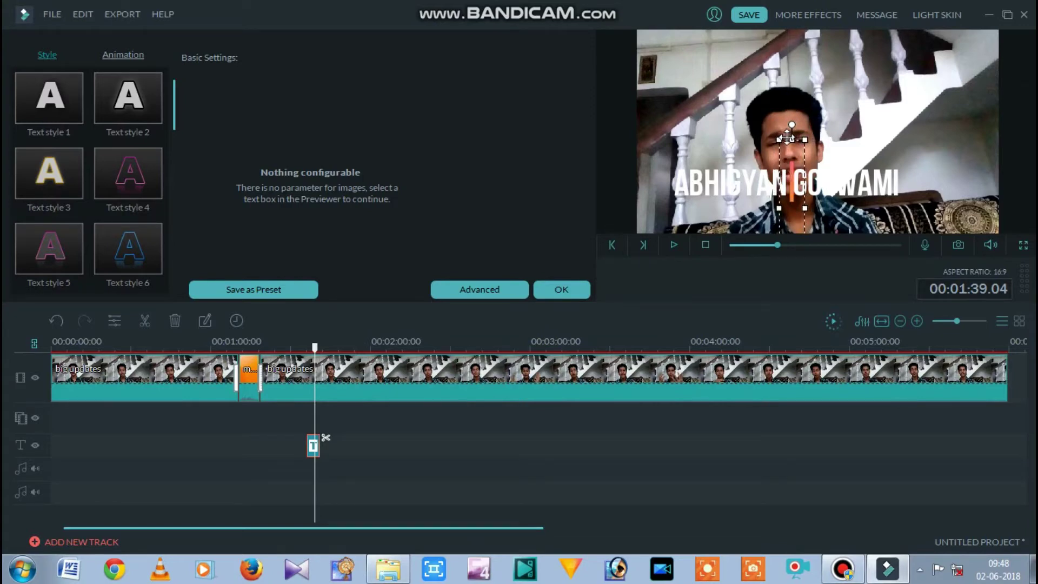
pyautogui.click(837, 126)
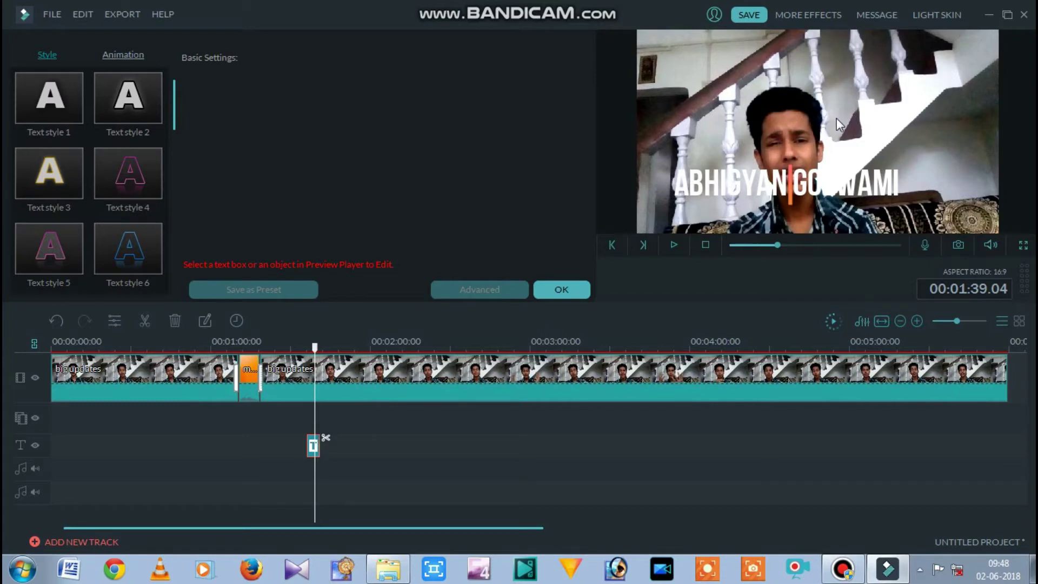
pyautogui.click(561, 289)
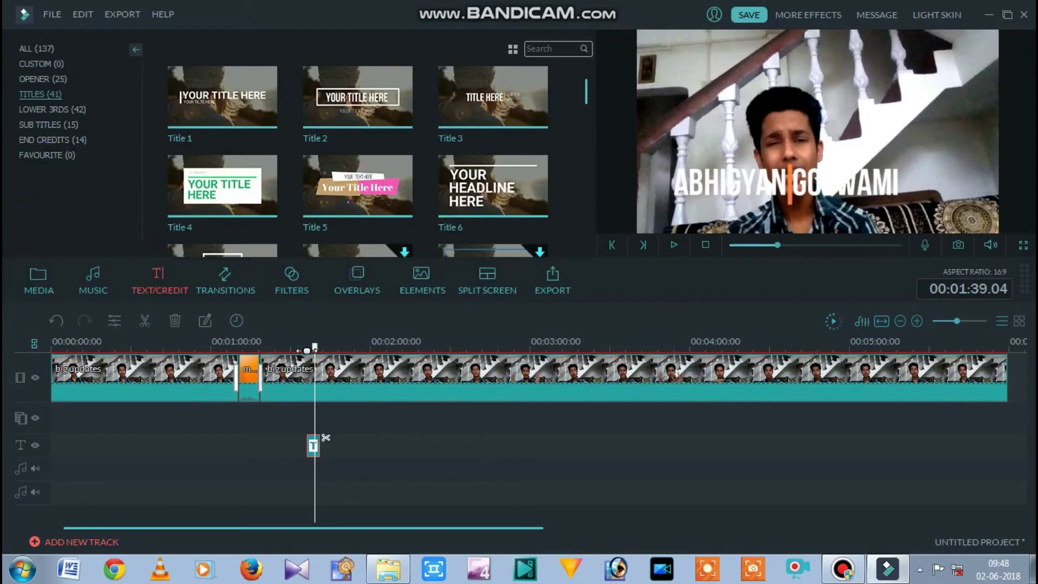
# Step: Play the repositioned title from just before its start and sample the second big updates part from 00:02:07.18
pyautogui.moveTo(314, 348); pyautogui.dragTo(304, 348)
pyautogui.press('space')
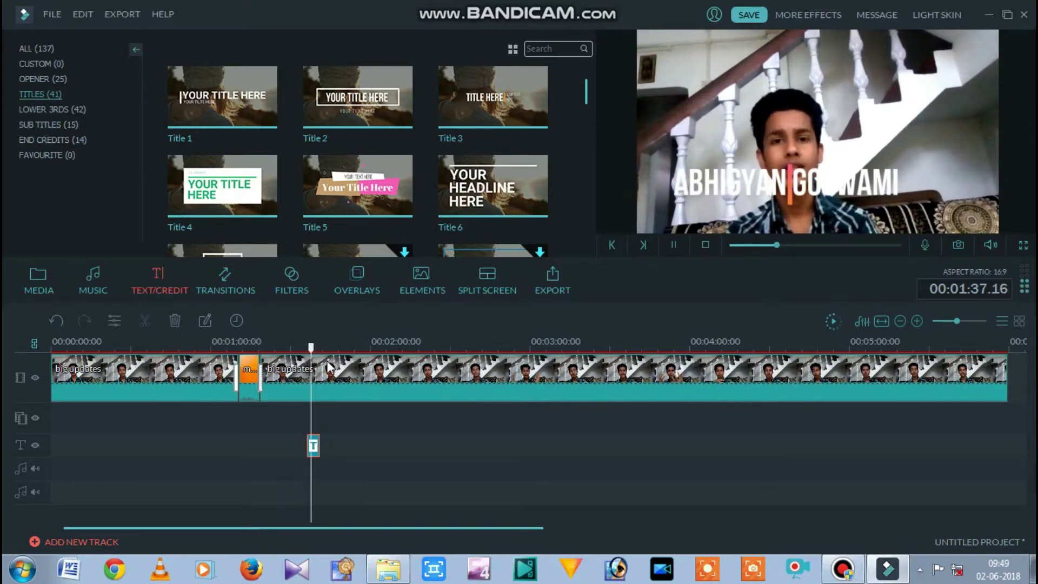
pyautogui.click(391, 414)
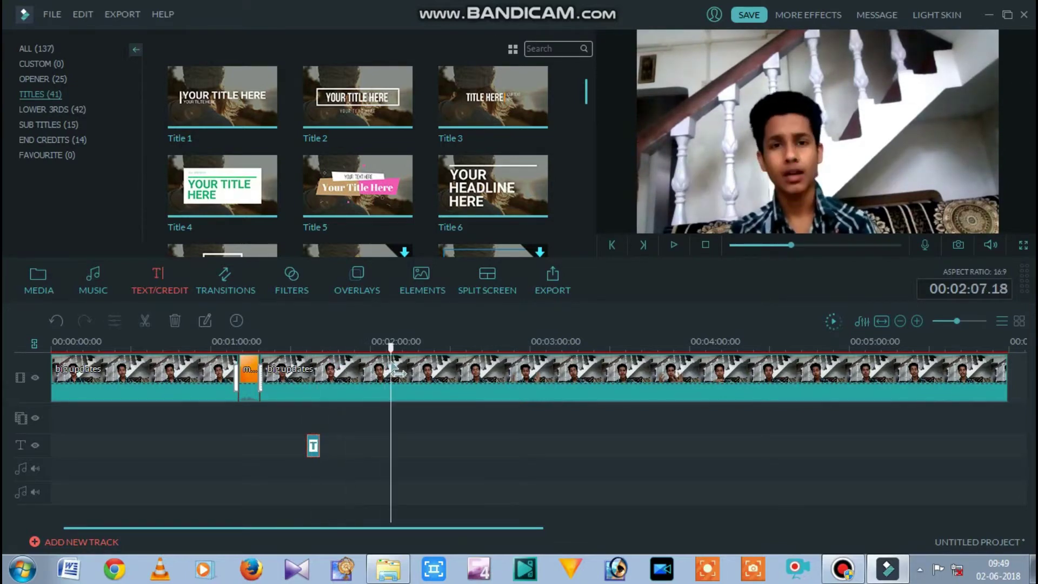
pyautogui.press('space')
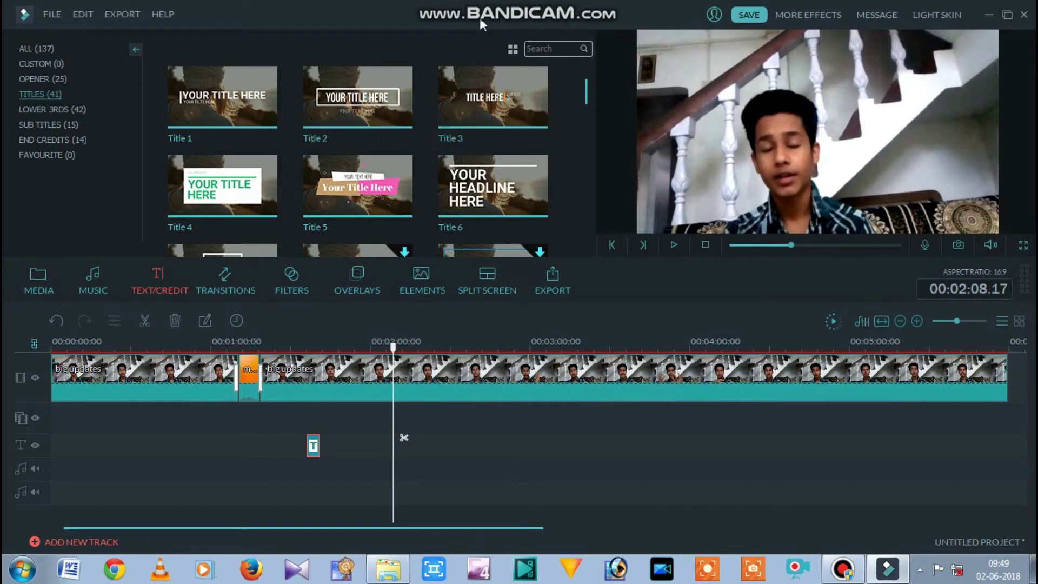
# Step: Open the device export settings for the edited video
pyautogui.click(130, 14)
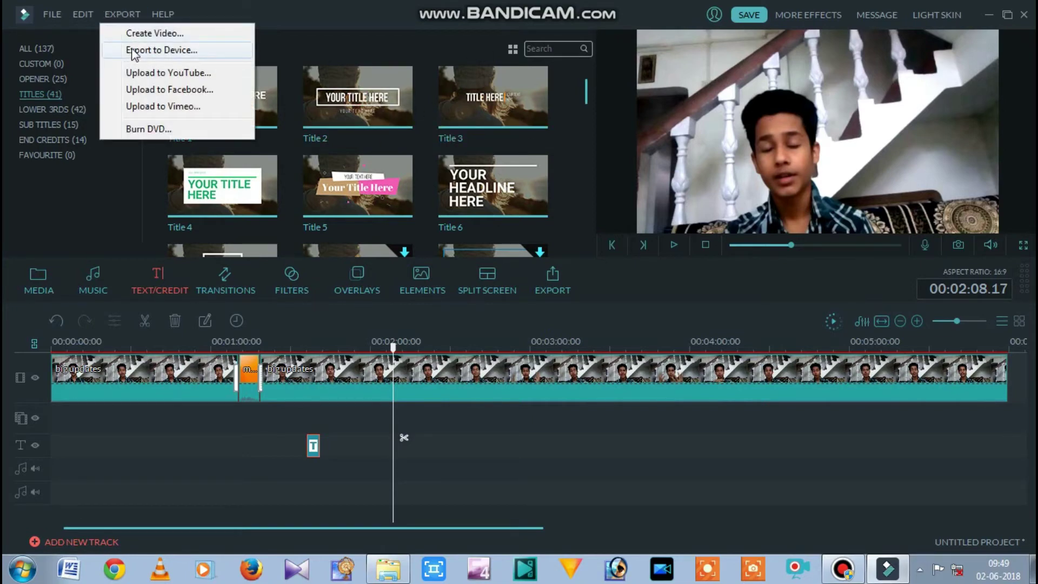
pyautogui.click(133, 49)
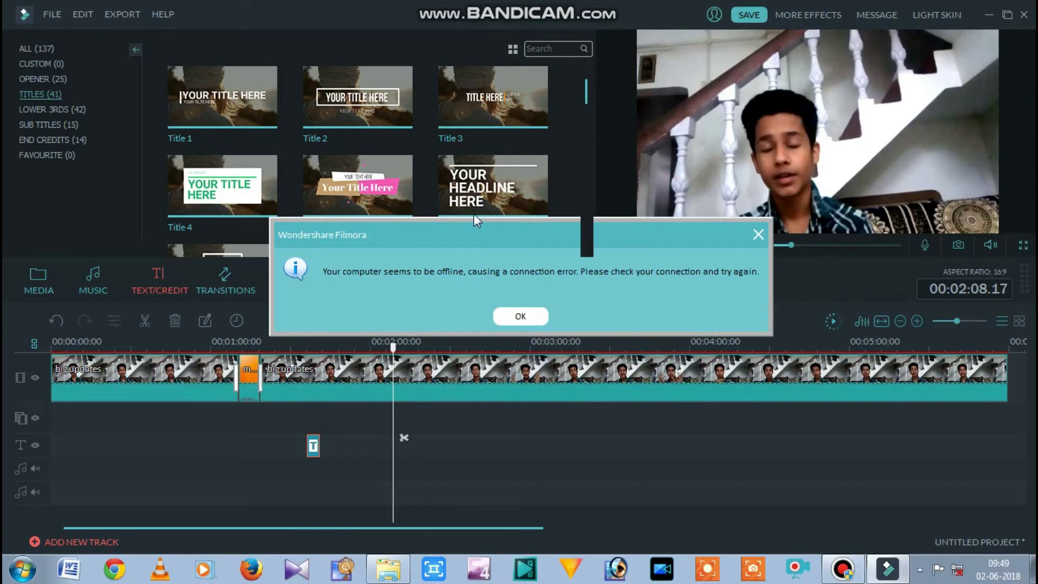
pyautogui.press('Return')
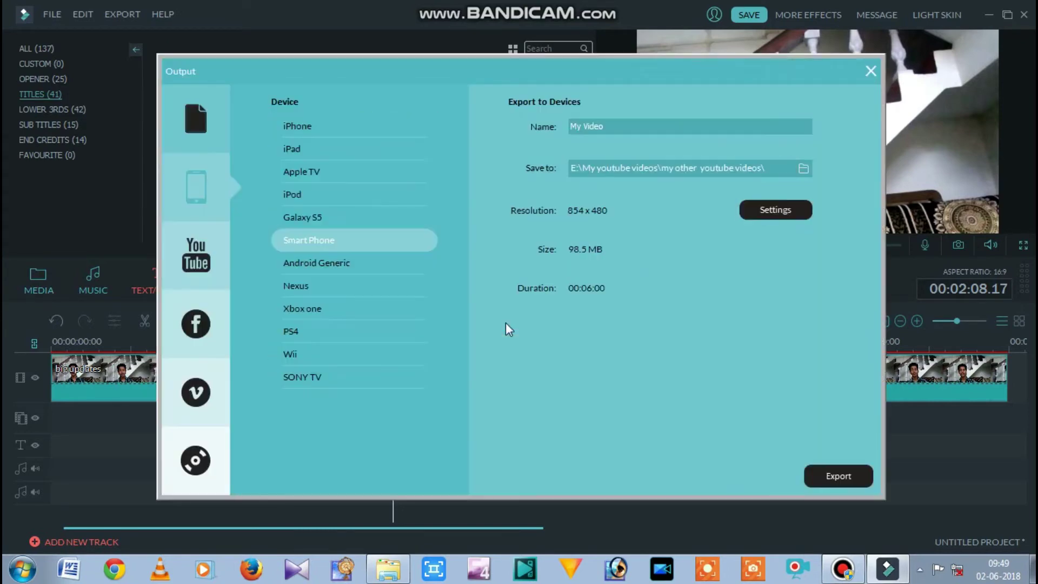
# Step: Set the Smart Phone export's video resolution to 1920 x 1080 and start exporting My Video
pyautogui.click(207, 149)
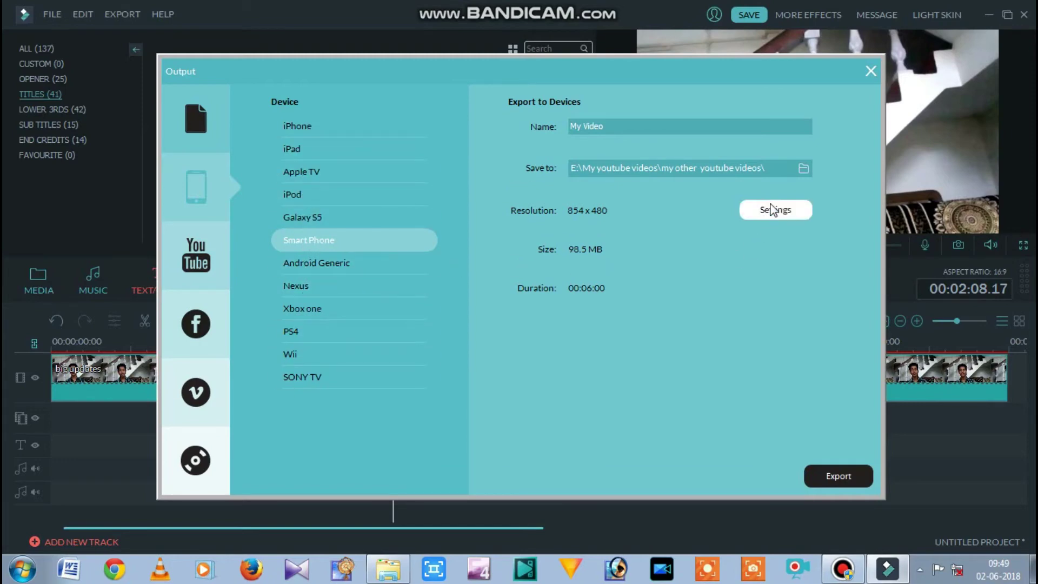
pyautogui.click(772, 212)
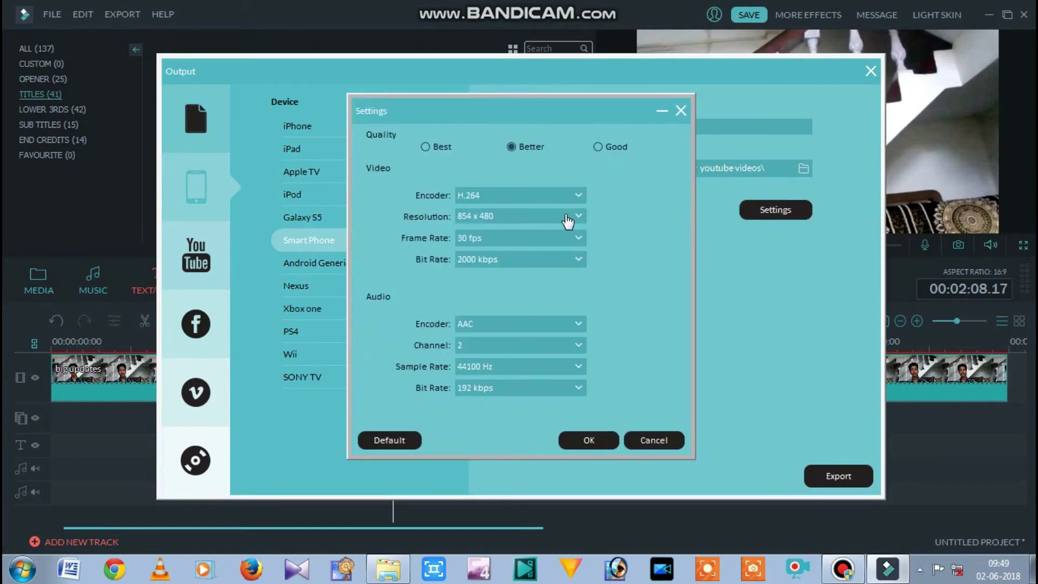
pyautogui.click(579, 217)
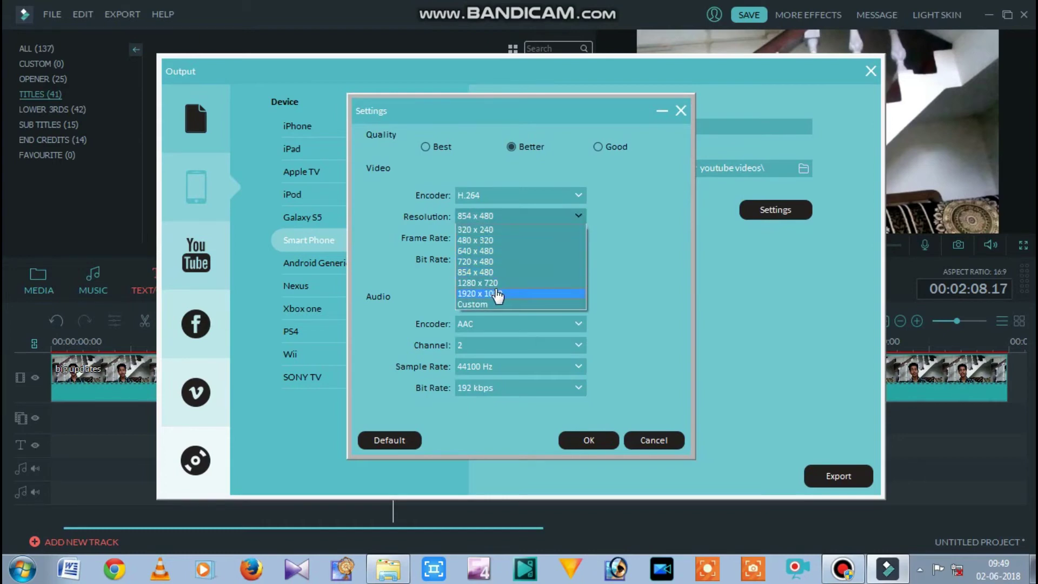
pyautogui.click(494, 293)
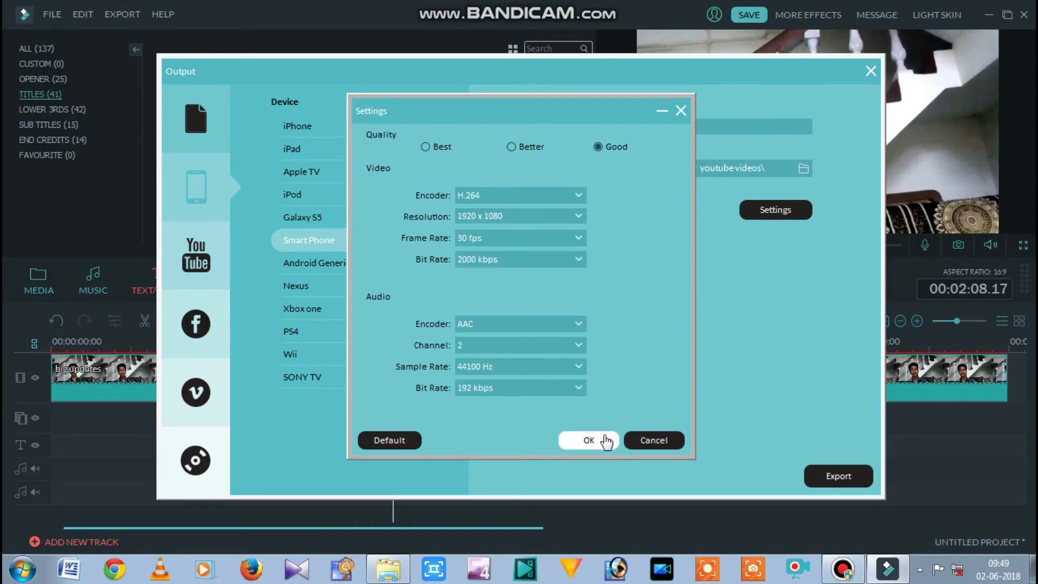
pyautogui.click(604, 447)
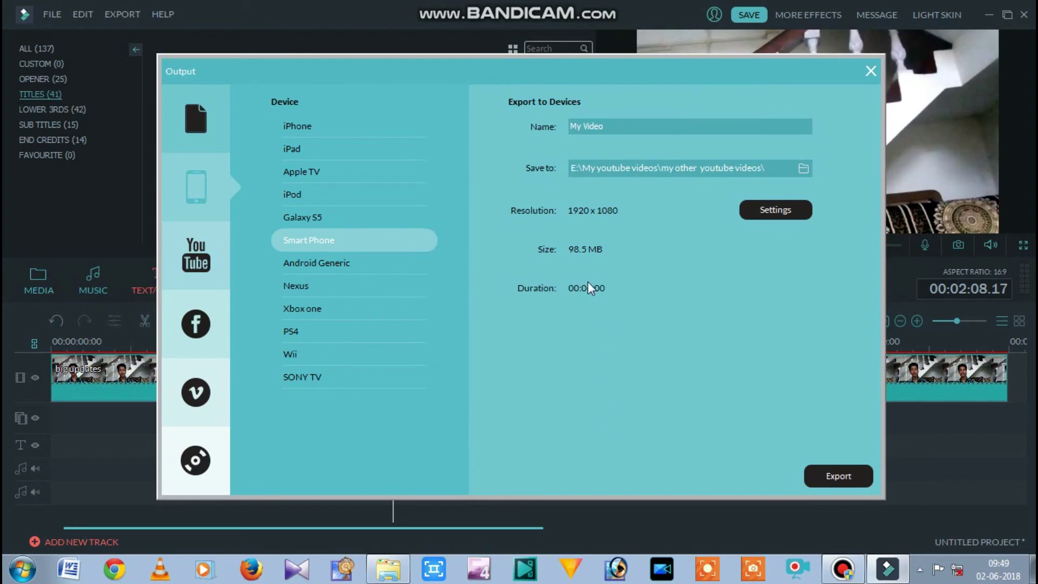
pyautogui.click(842, 478)
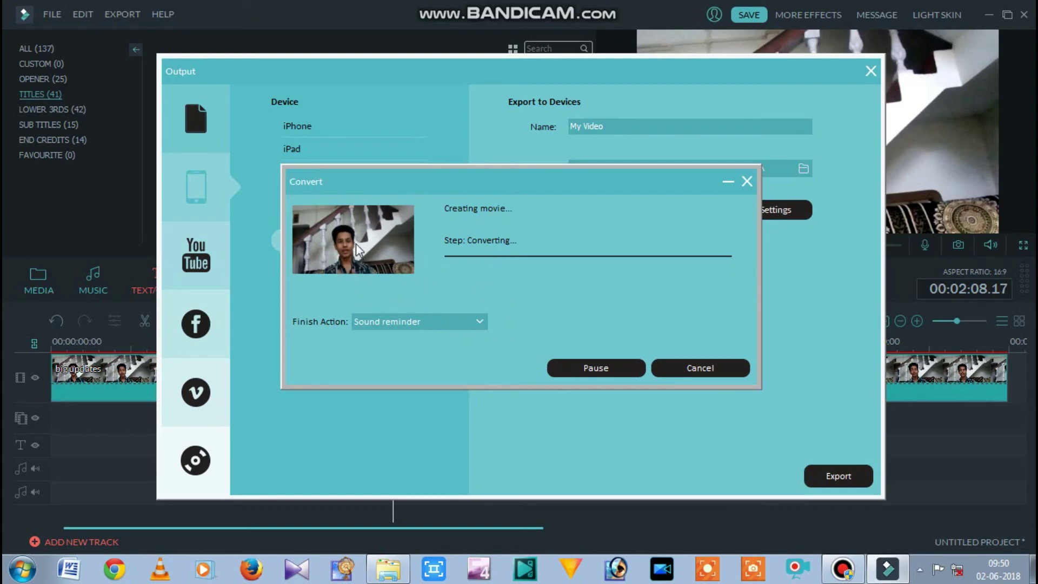
# Step: Abort the running video conversion and close the export settings to return to the editor
pyautogui.click(675, 370)
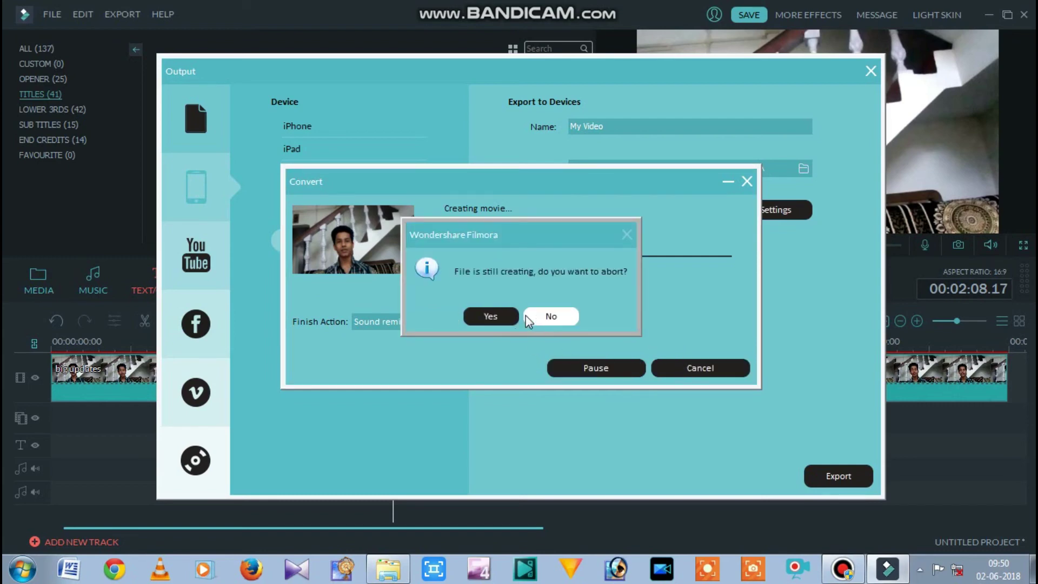
pyautogui.click(505, 319)
pyautogui.click(870, 71)
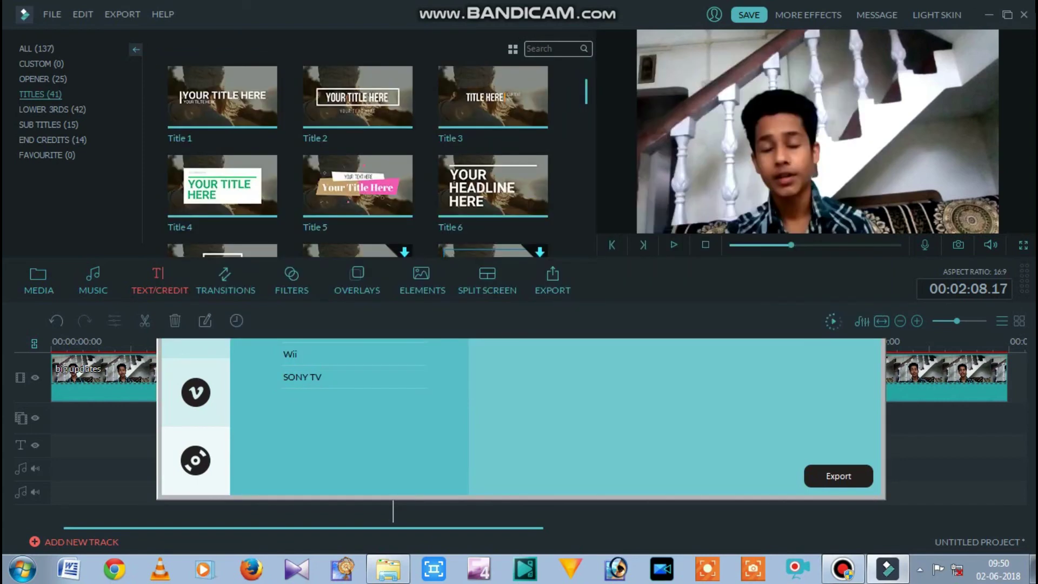